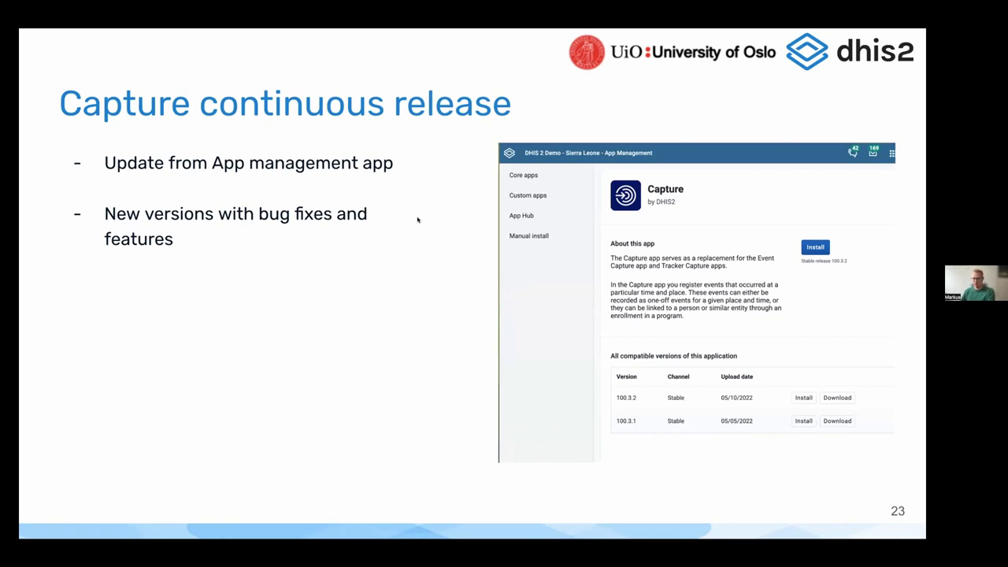
Switch to the Capture Child Programme enrollment list and open the DHIS2 apps menu
{"action": "key", "text": "alt+Tab"}
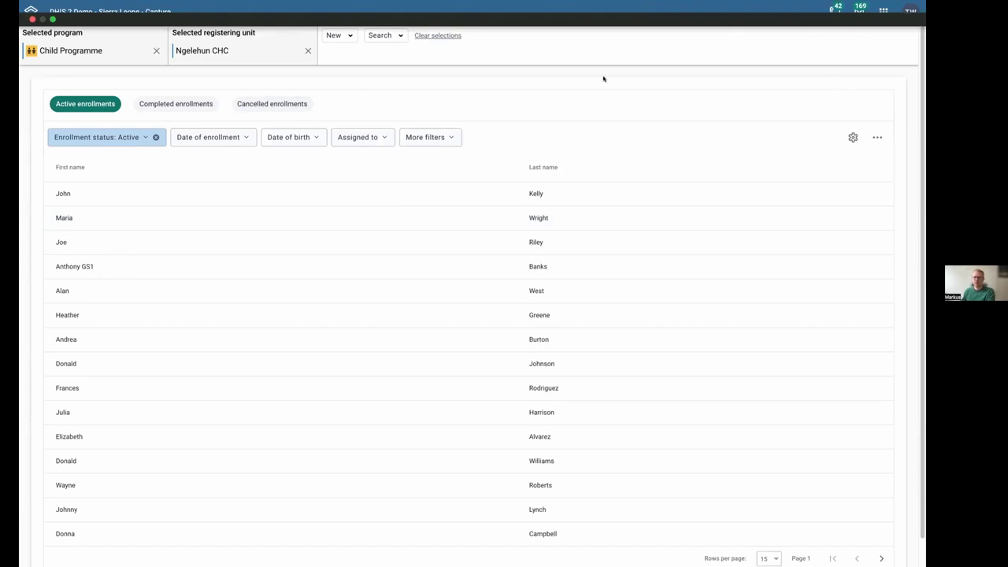
{"action": "scroll", "coordinate": [364, 295], "scroll_direction": "down", "scroll_amount": 1}
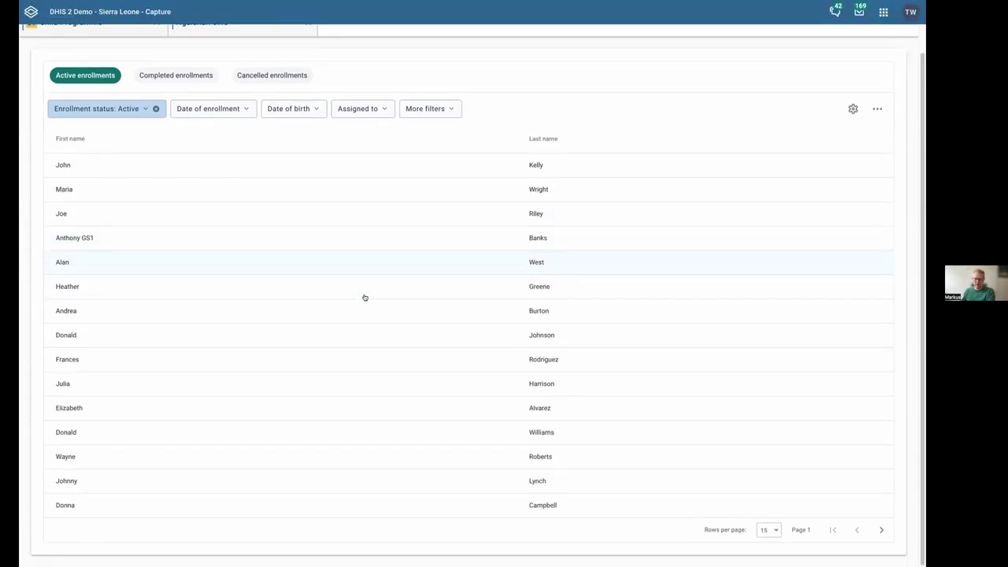
{"action": "scroll", "coordinate": [360, 298], "scroll_direction": "up", "scroll_amount": 1}
{"action": "scroll", "coordinate": [359, 298], "scroll_direction": "down", "scroll_amount": 1}
{"action": "scroll", "coordinate": [358, 297], "scroll_direction": "up", "scroll_amount": 1}
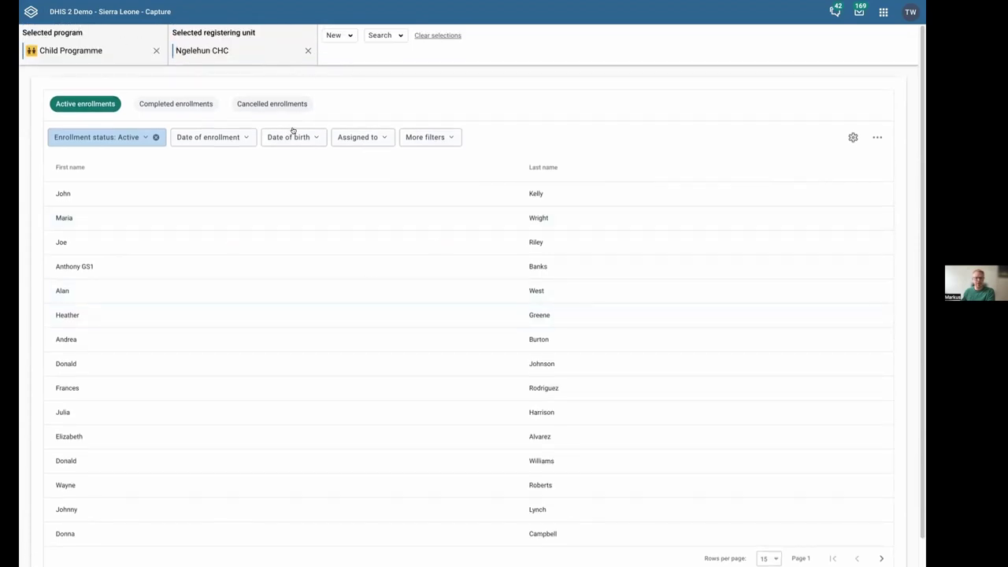
{"action": "scroll", "coordinate": [299, 385], "scroll_direction": "down", "scroll_amount": 1}
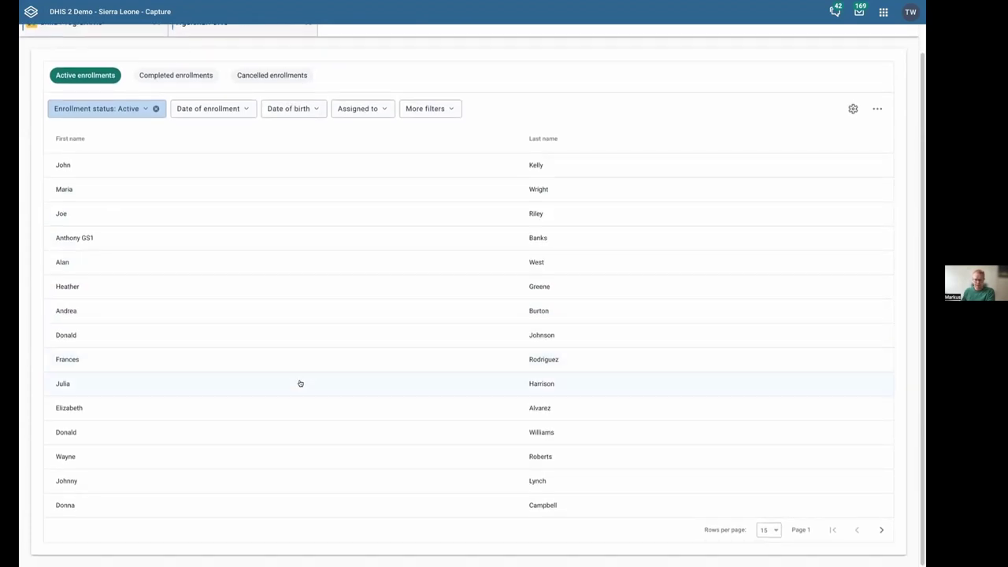
{"action": "scroll", "coordinate": [299, 385], "scroll_direction": "up", "scroll_amount": 1}
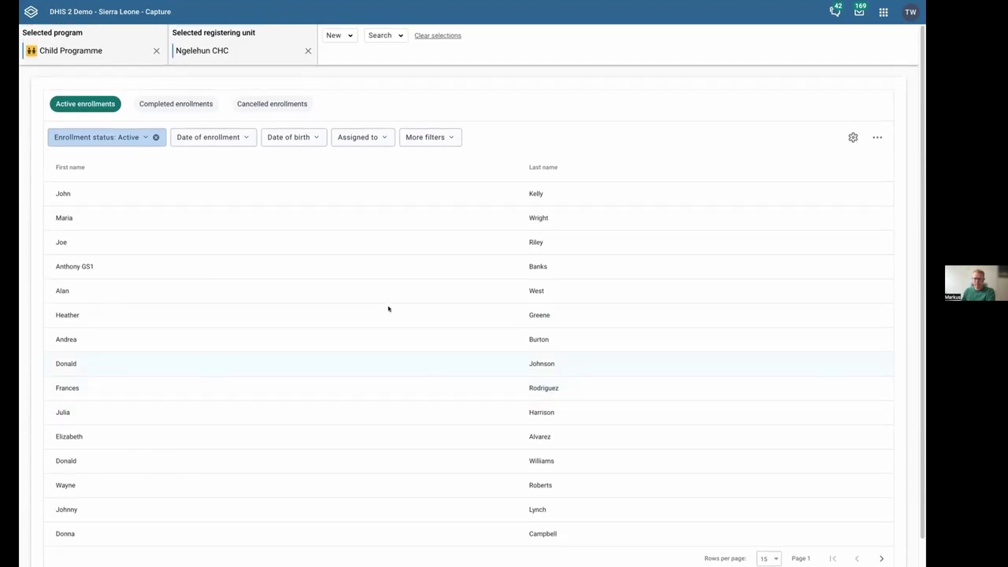
{"action": "left_click", "coordinate": [884, 12]}
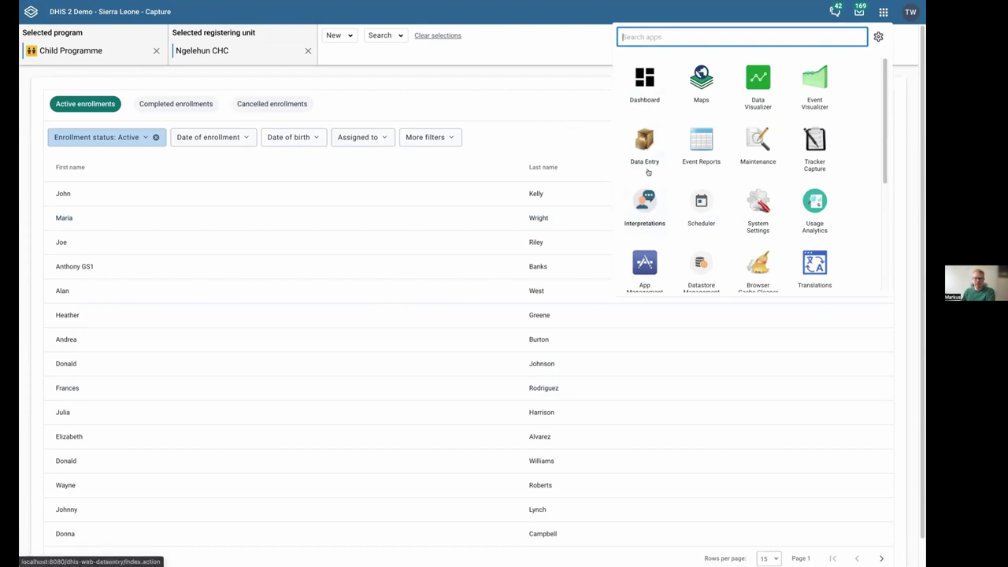
Install Capture version 100.3.2 from its App Management details page and check the success message
{"action": "left_click", "coordinate": [645, 268]}
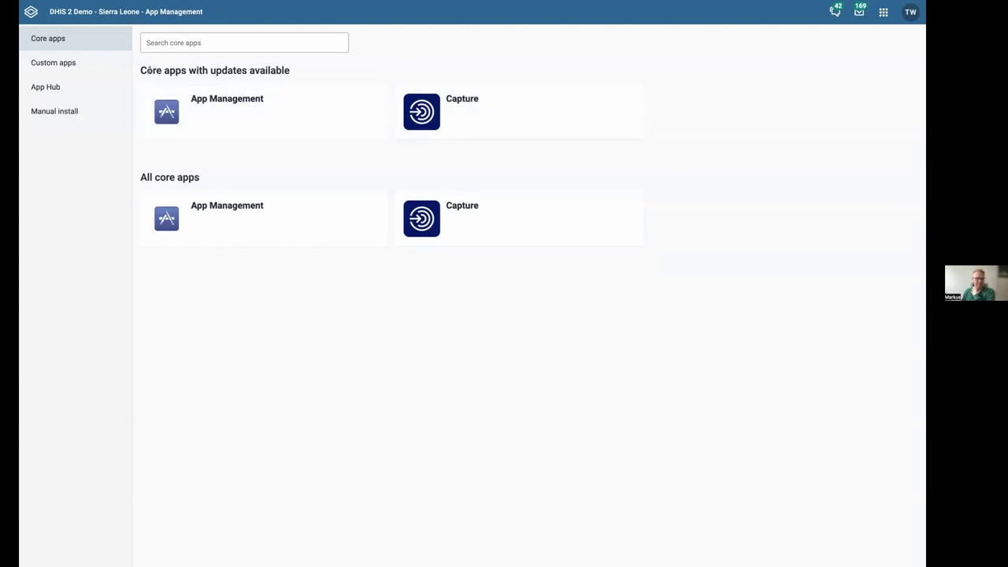
{"action": "left_click_drag", "start_coordinate": [139, 70], "coordinate": [292, 67]}
{"action": "left_click", "coordinate": [504, 117]}
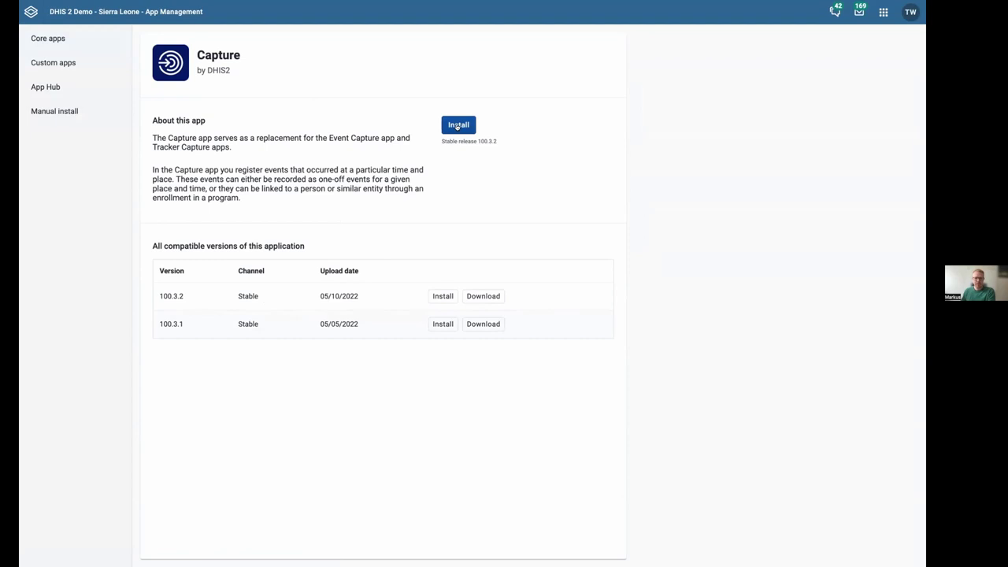
{"action": "left_click", "coordinate": [457, 126]}
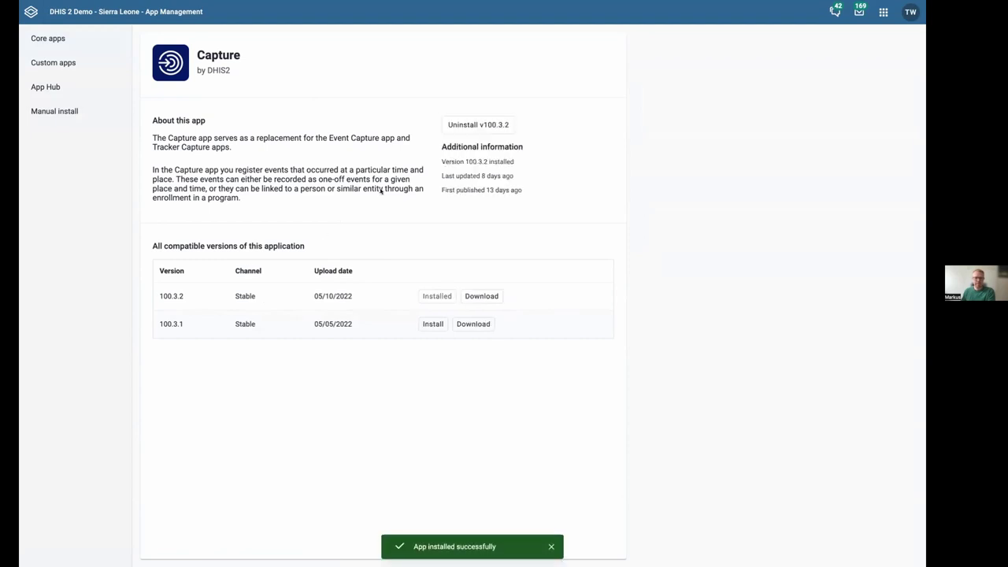
{"action": "left_click_drag", "start_coordinate": [439, 158], "coordinate": [527, 168]}
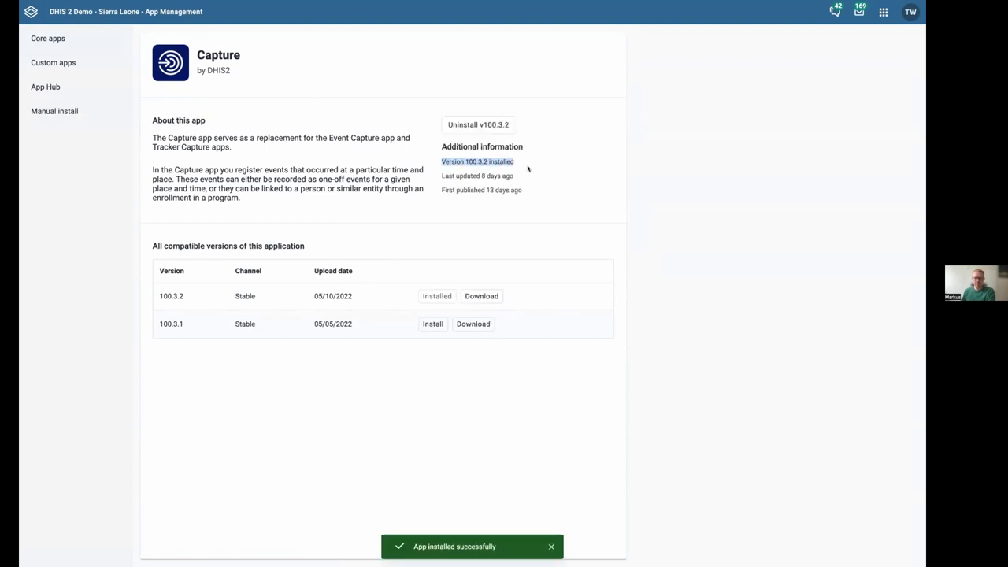
{"action": "left_click", "coordinate": [452, 161]}
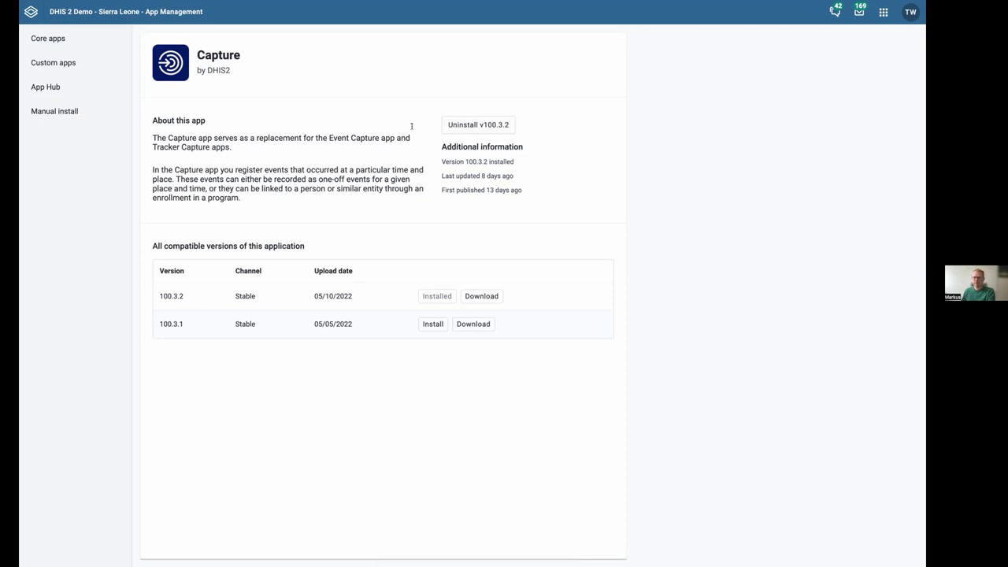
Launch the Capture app from the DHIS2 apps menu
{"action": "left_click", "coordinate": [883, 13]}
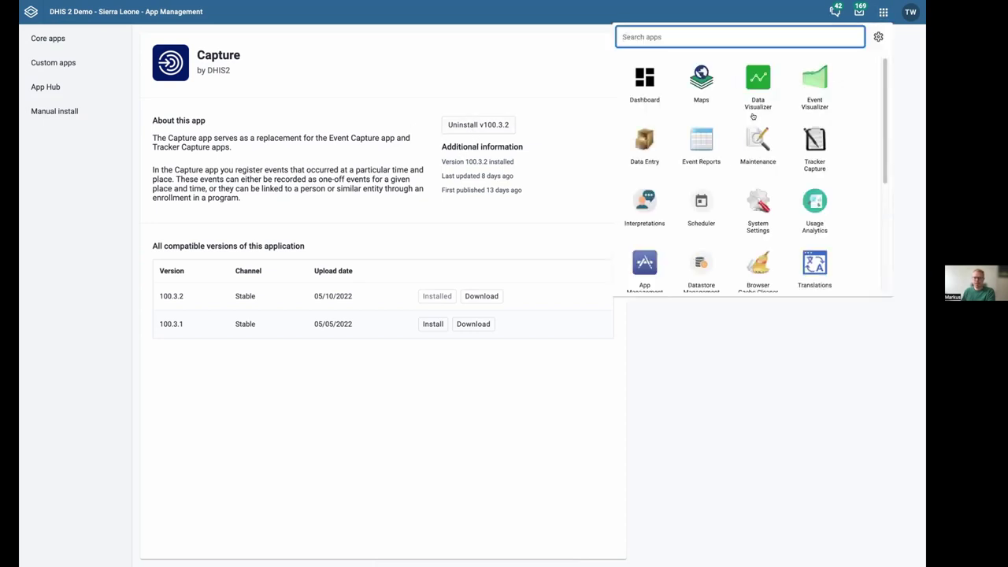
{"action": "scroll", "coordinate": [732, 160], "scroll_direction": "down", "scroll_amount": 5}
{"action": "left_click", "coordinate": [645, 146]}
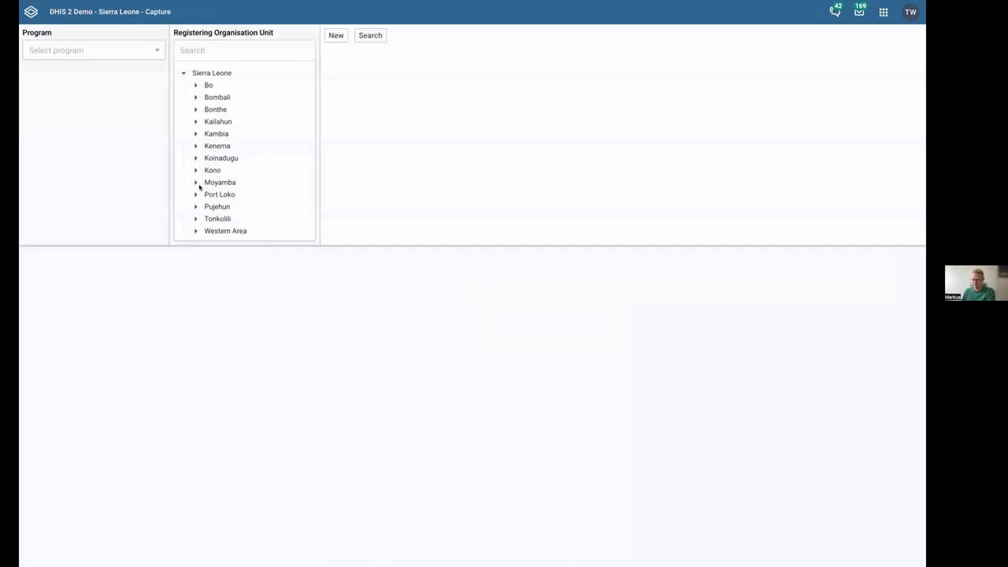
Select Child Programme and the registering unit Bo > Badjia > Ngelehun CHC
{"action": "left_click", "coordinate": [115, 47]}
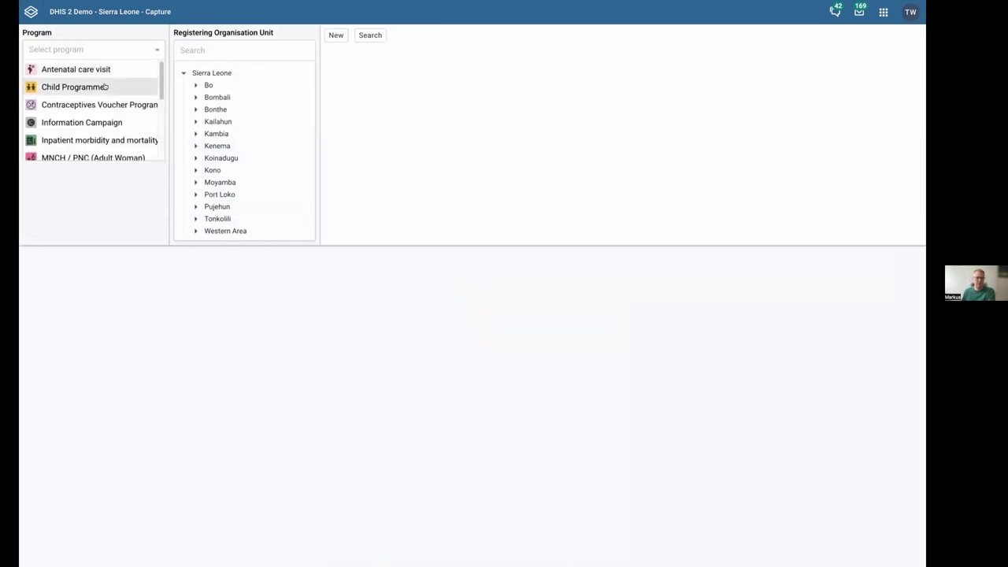
{"action": "left_click", "coordinate": [101, 88]}
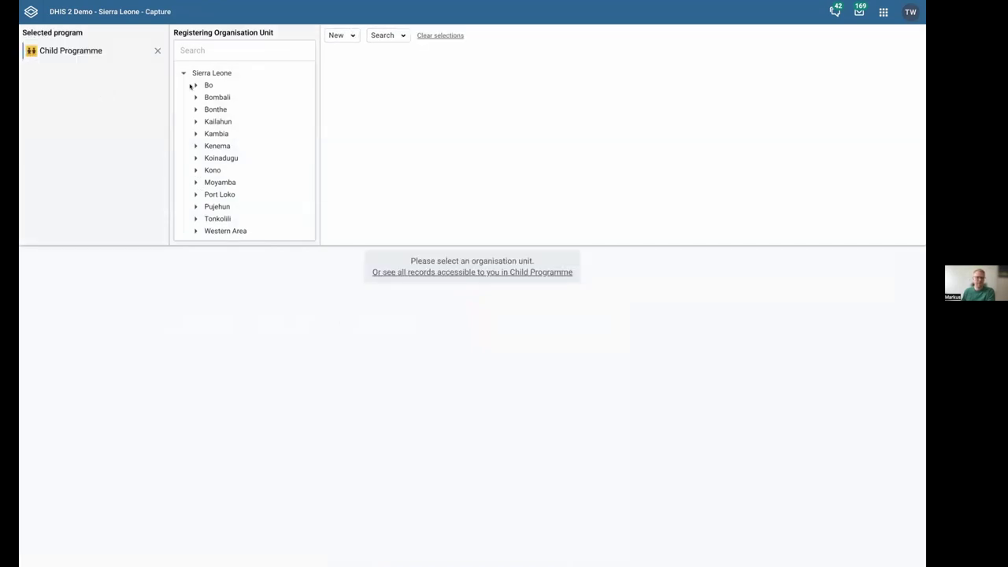
{"action": "left_click", "coordinate": [193, 85]}
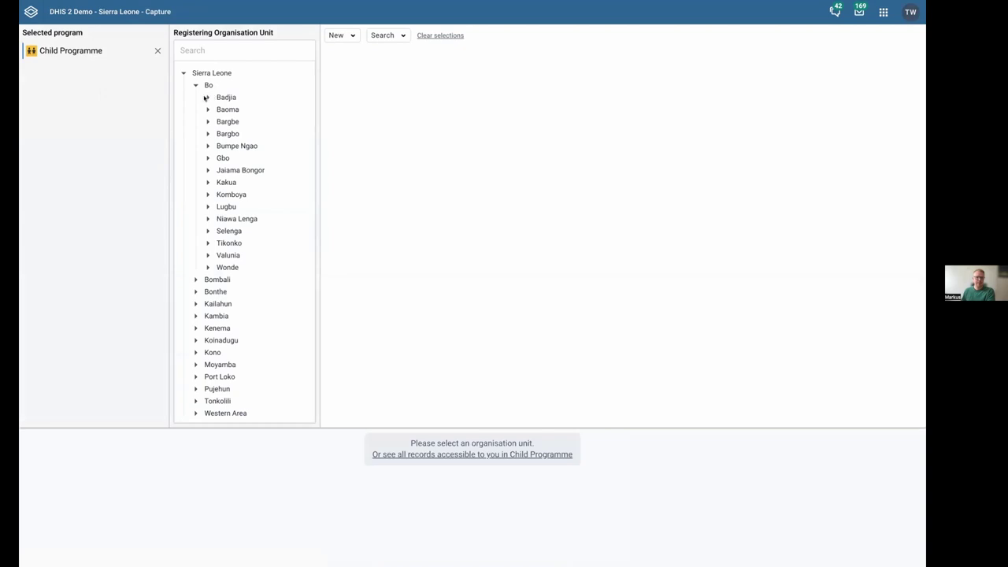
{"action": "left_click", "coordinate": [206, 98]}
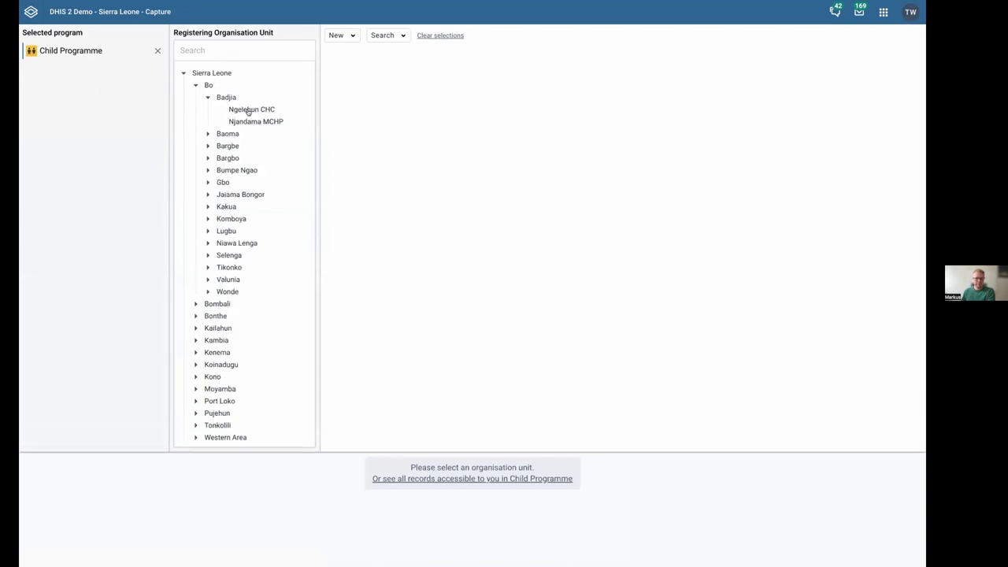
{"action": "left_click", "coordinate": [248, 110]}
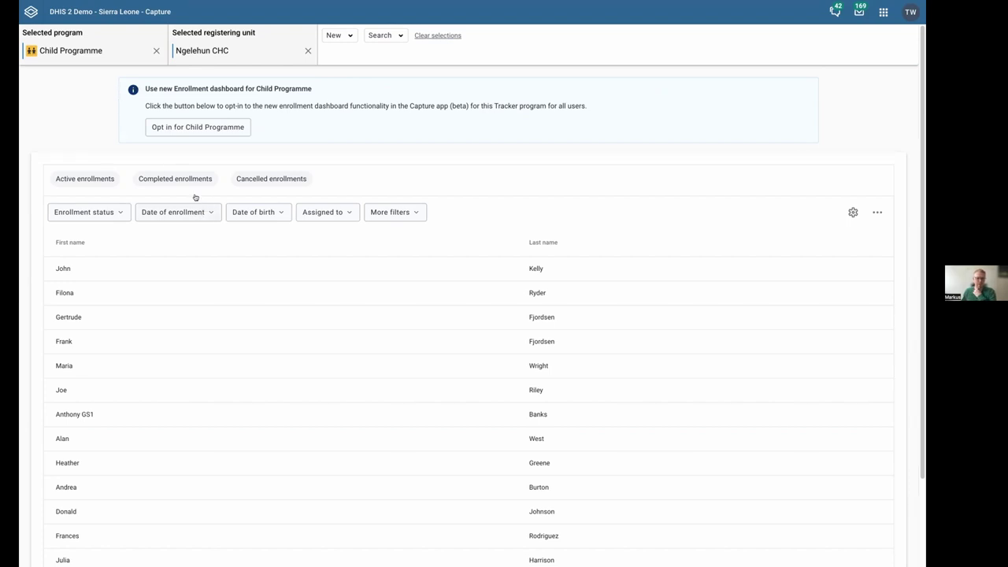
{"action": "left_click", "coordinate": [134, 419]}
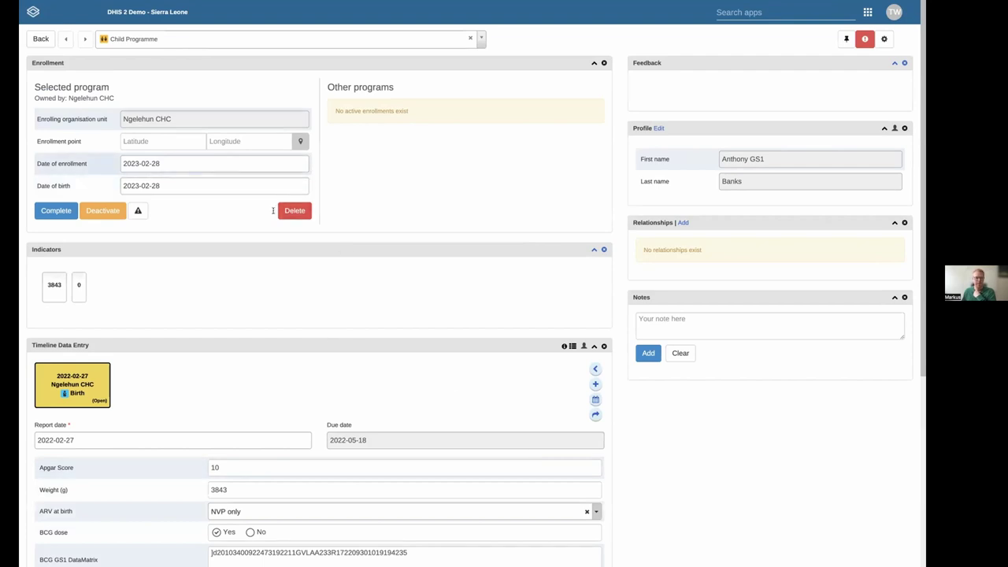
{"action": "left_click", "coordinate": [41, 38]}
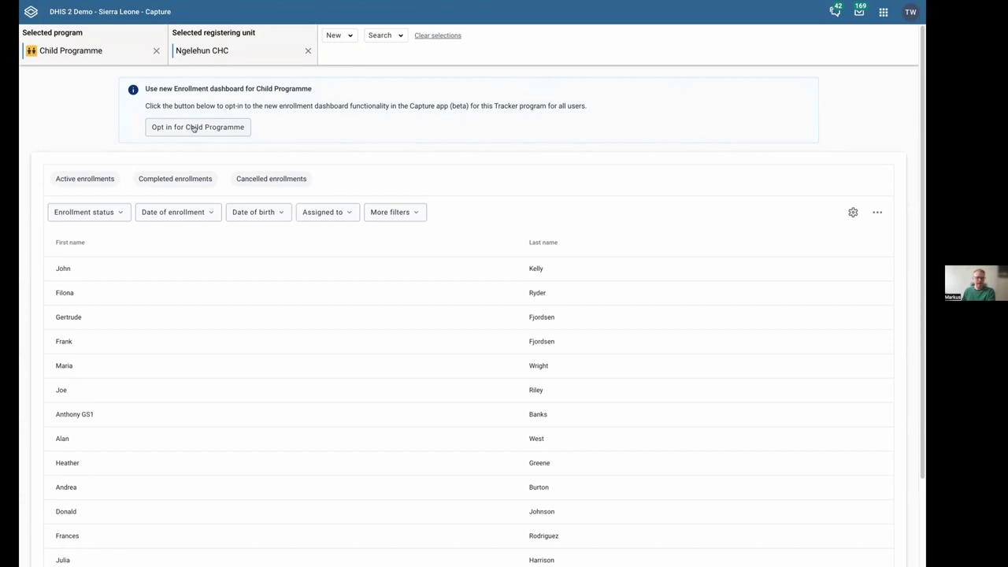
Choose 'Opt in for Child Programme' in the info banner above the list
{"action": "left_click", "coordinate": [195, 129]}
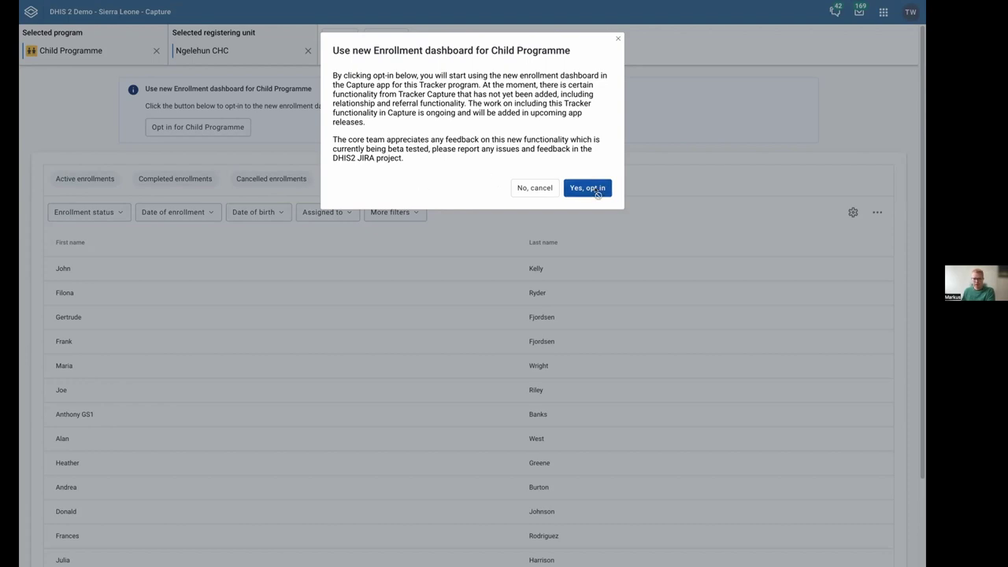
Confirm 'Yes, opt in' and check the opt-out notice below the enrollment list
{"action": "left_click", "coordinate": [597, 194]}
{"action": "scroll", "coordinate": [374, 219], "scroll_direction": "down", "scroll_amount": 3}
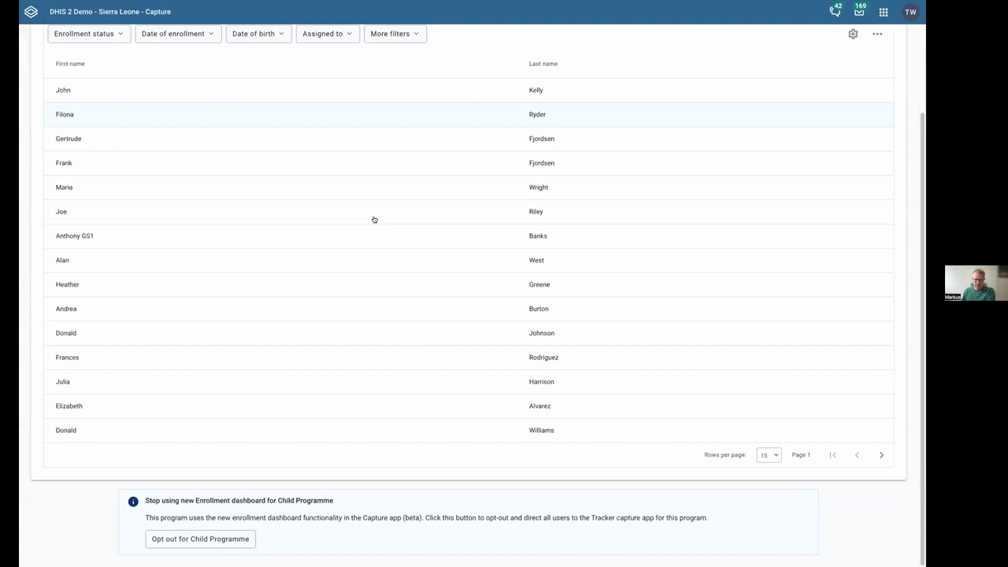
{"action": "scroll", "coordinate": [375, 230], "scroll_direction": "up", "scroll_amount": 3}
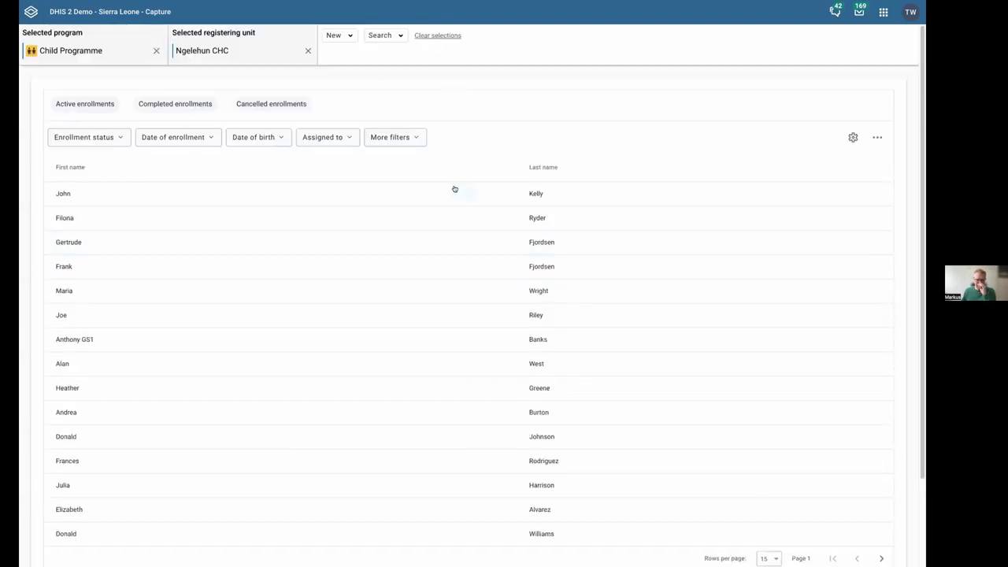
{"action": "scroll", "coordinate": [402, 207], "scroll_direction": "down", "scroll_amount": 3}
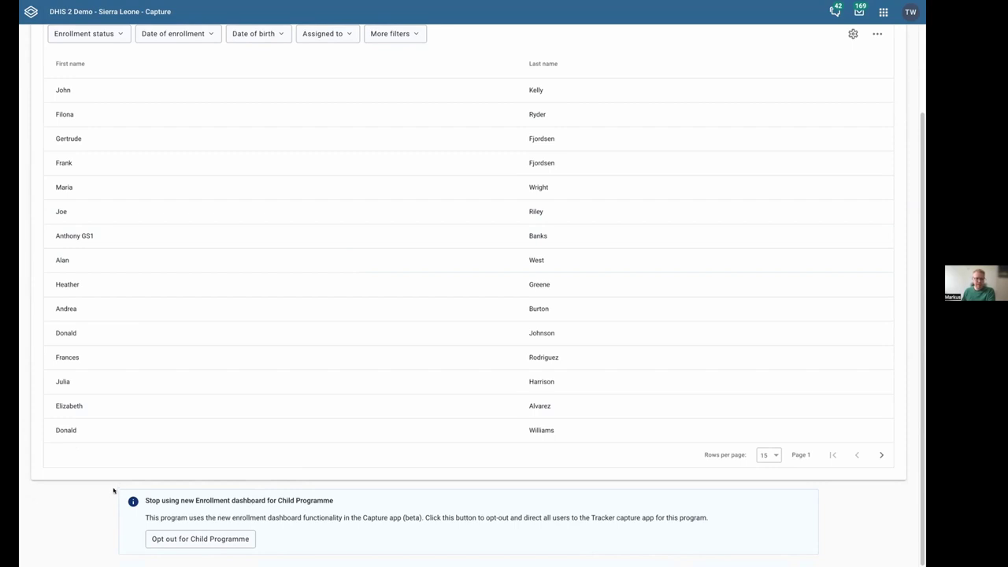
{"action": "scroll", "coordinate": [113, 491], "scroll_direction": "up", "scroll_amount": 2}
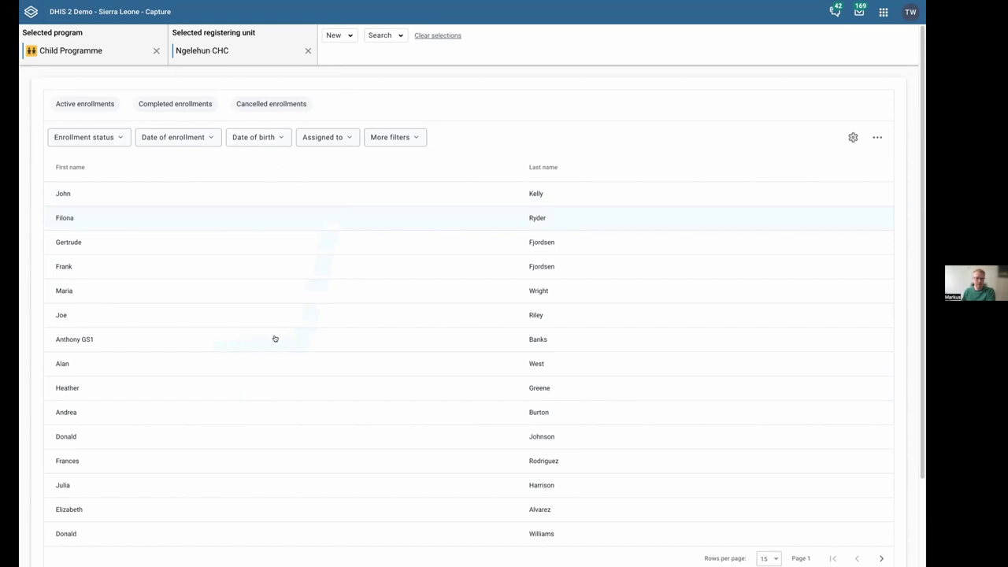
{"action": "scroll", "coordinate": [275, 338], "scroll_direction": "down", "scroll_amount": 2}
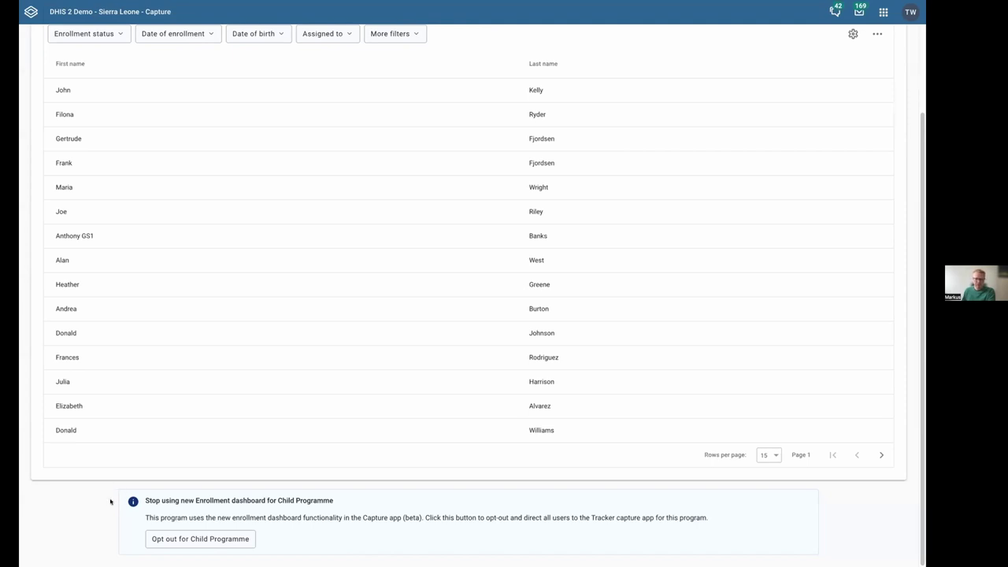
{"action": "scroll", "coordinate": [110, 500], "scroll_direction": "up", "scroll_amount": 3}
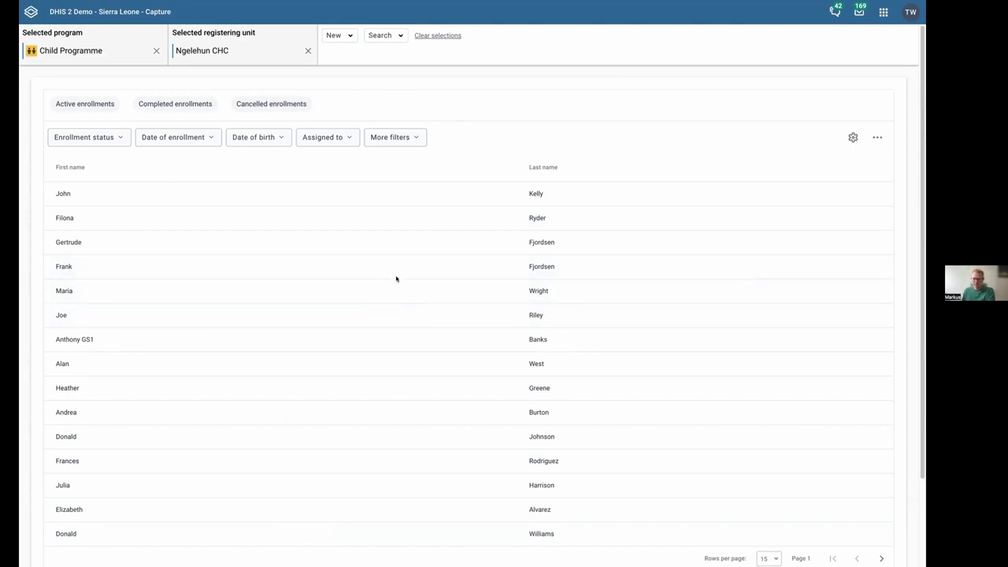
Open the seventh child's row in the Ngelehun CHC Child Programme list
{"action": "left_click", "coordinate": [110, 341]}
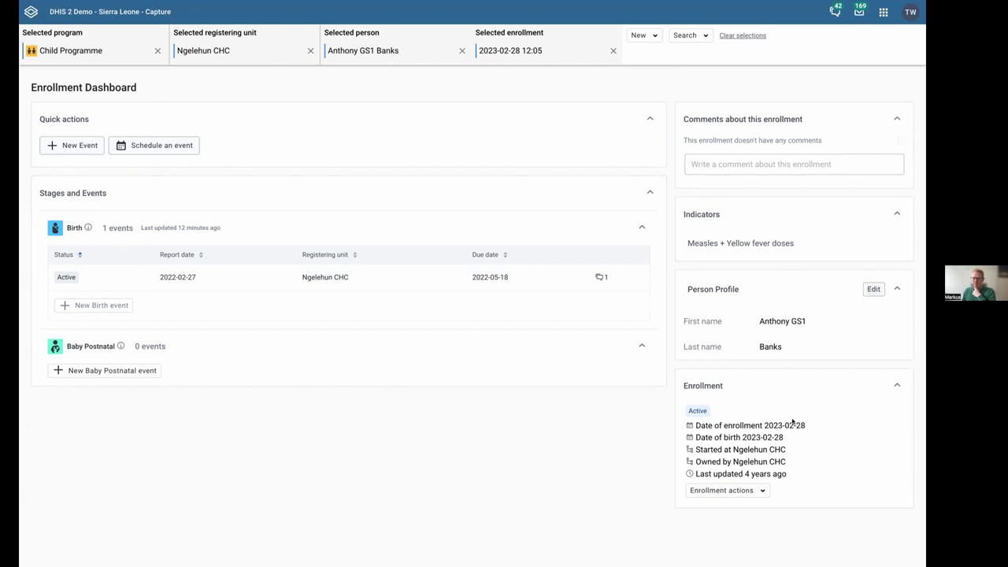
Append 'y' to the child's last name and save, then reopen the profile editor and cancel
{"action": "left_click", "coordinate": [872, 289]}
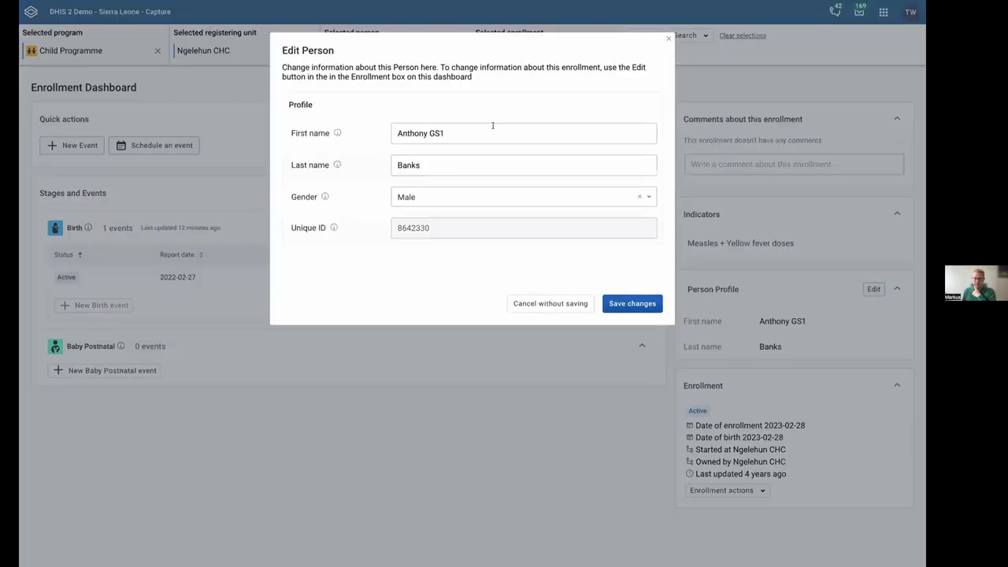
{"action": "left_click", "coordinate": [428, 161]}
{"action": "type", "text": "y"}
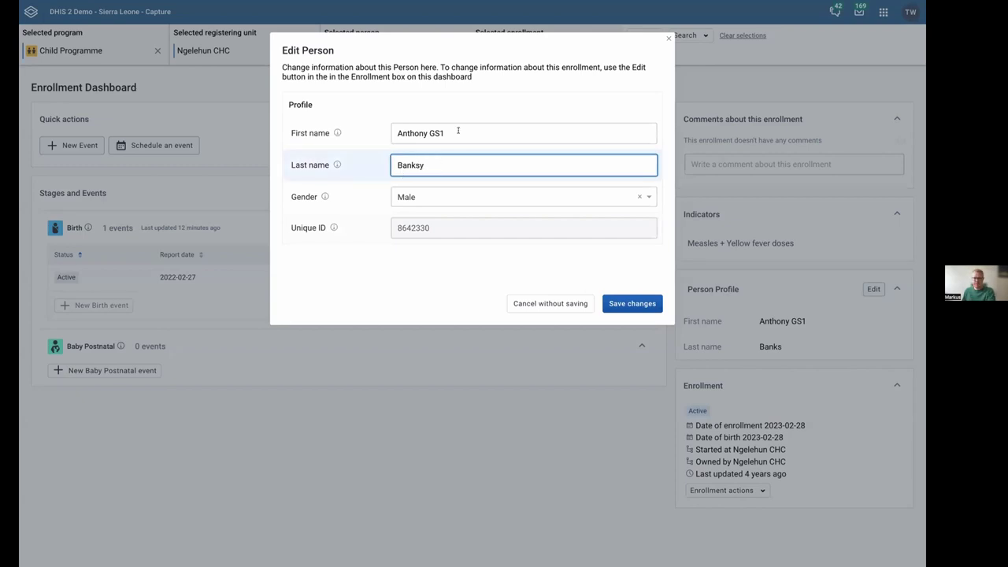
{"action": "left_click", "coordinate": [638, 301]}
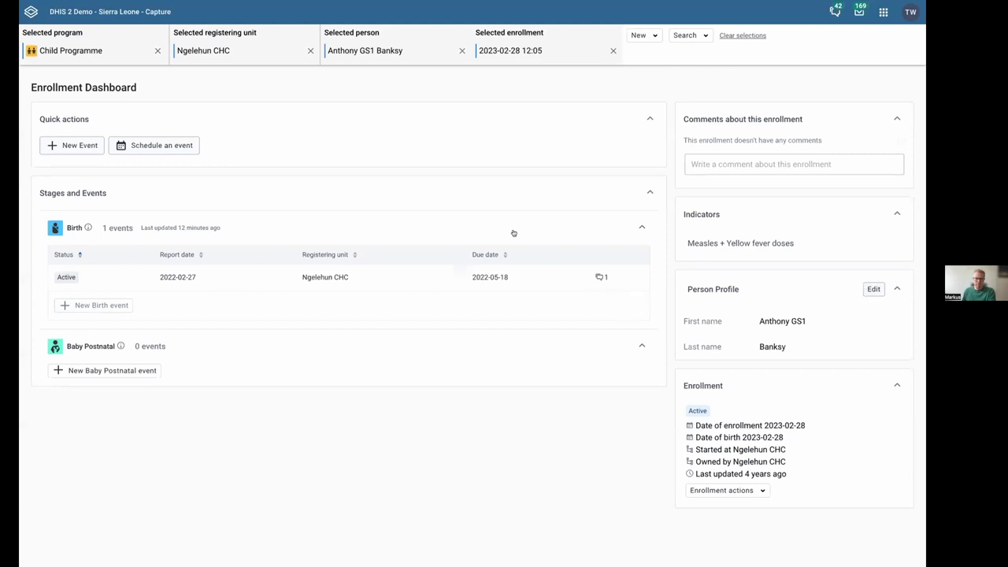
{"action": "left_click", "coordinate": [874, 289]}
{"action": "left_click", "coordinate": [544, 301]}
{"action": "left_click", "coordinate": [761, 491]}
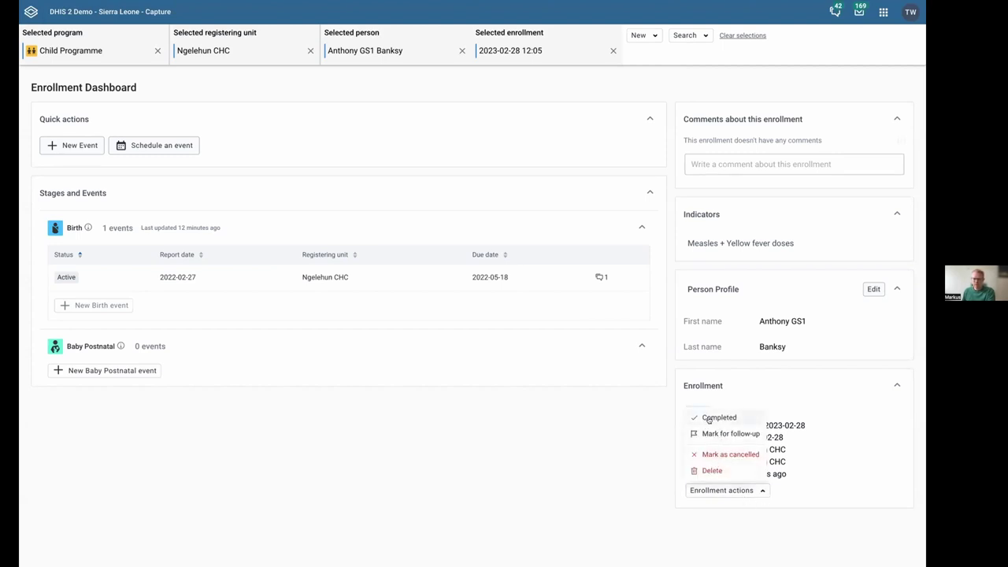
{"action": "left_click", "coordinate": [606, 443]}
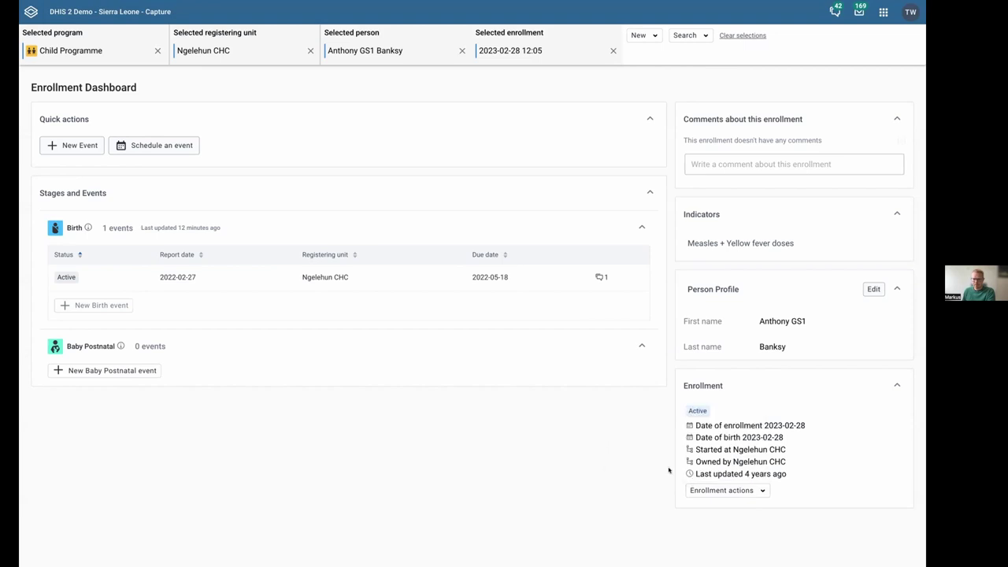
Open the Active Birth event dated 2022-02-27 and review its values and comment
{"action": "left_click", "coordinate": [108, 281]}
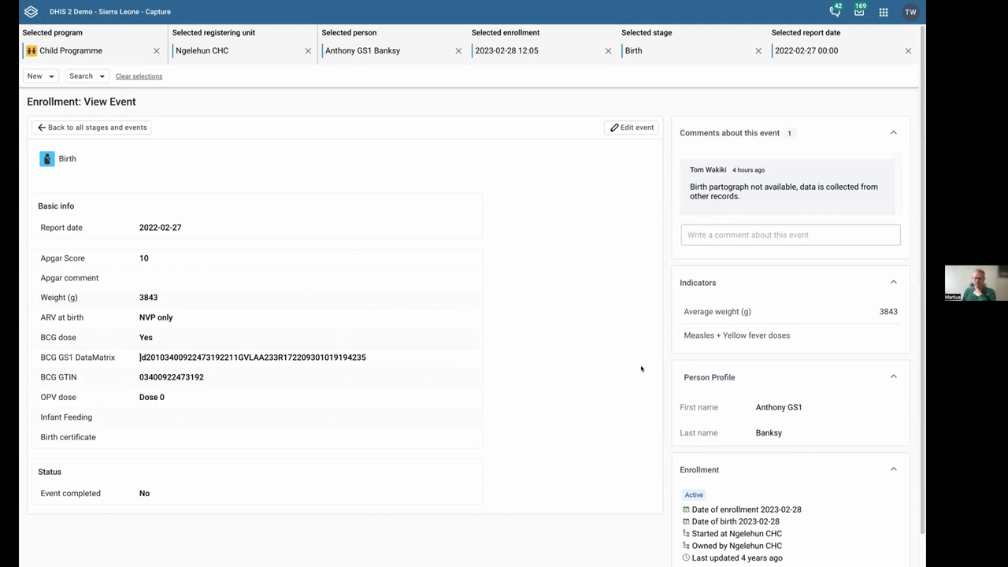
{"action": "scroll", "coordinate": [643, 371], "scroll_direction": "down", "scroll_amount": 1}
{"action": "scroll", "coordinate": [643, 370], "scroll_direction": "down", "scroll_amount": 2}
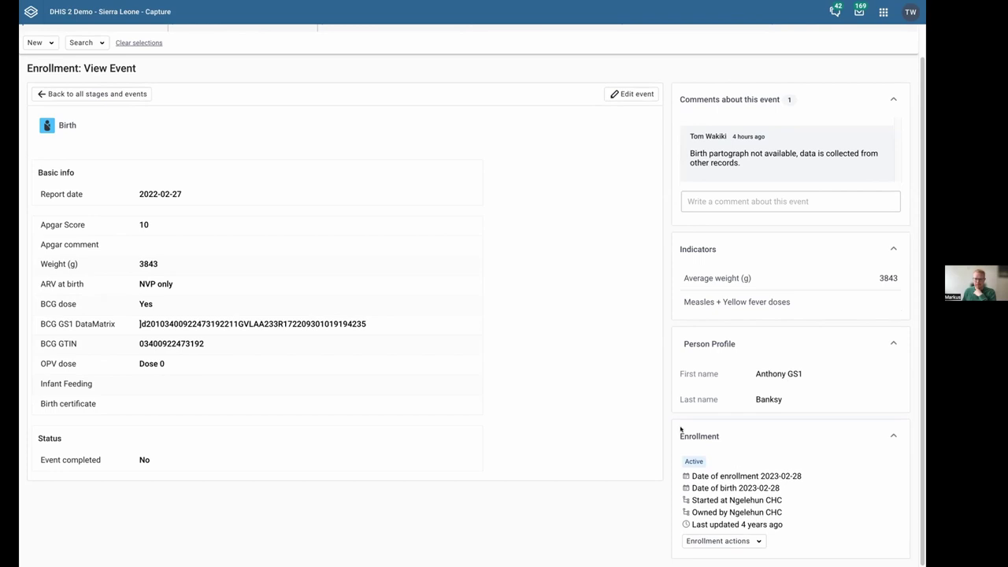
{"action": "scroll", "coordinate": [669, 418], "scroll_direction": "up", "scroll_amount": 1}
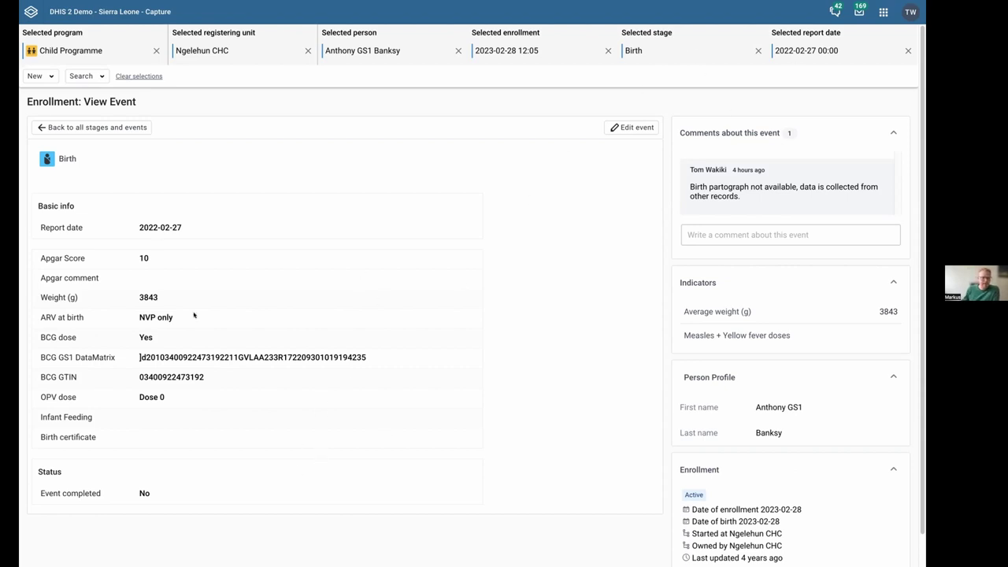
{"action": "left_click", "coordinate": [633, 127]}
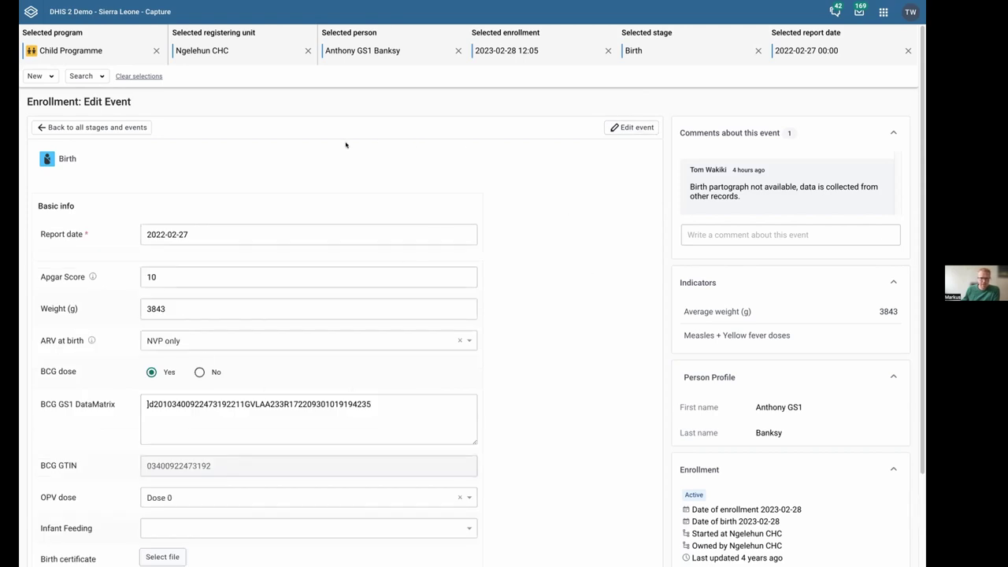
{"action": "scroll", "coordinate": [87, 182], "scroll_direction": "down", "scroll_amount": 2}
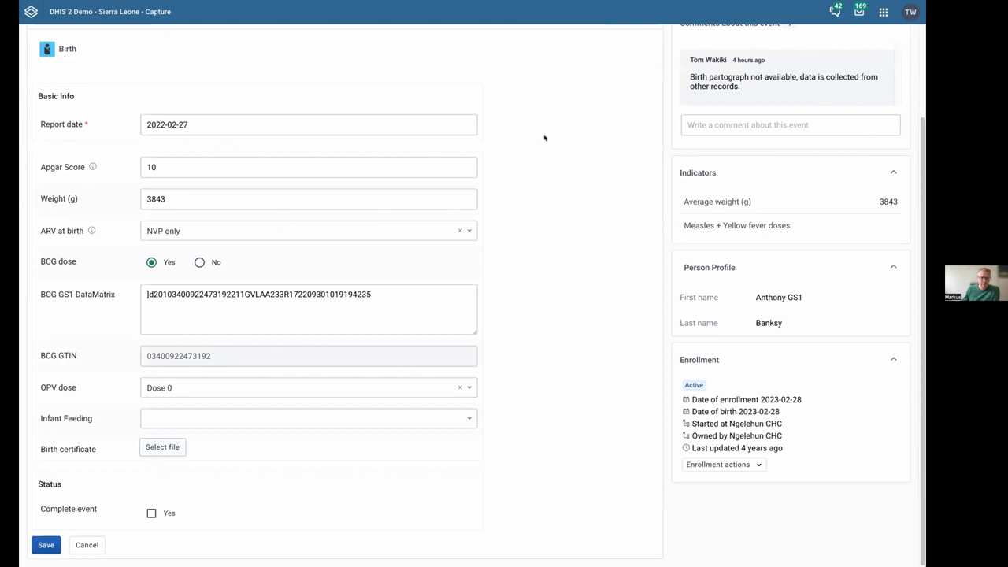
{"action": "double_click", "coordinate": [203, 356]}
{"action": "left_click", "coordinate": [270, 360]}
{"action": "left_click_drag", "start_coordinate": [73, 295], "coordinate": [96, 295]}
{"action": "left_click", "coordinate": [530, 322]}
{"action": "left_click", "coordinate": [86, 544]}
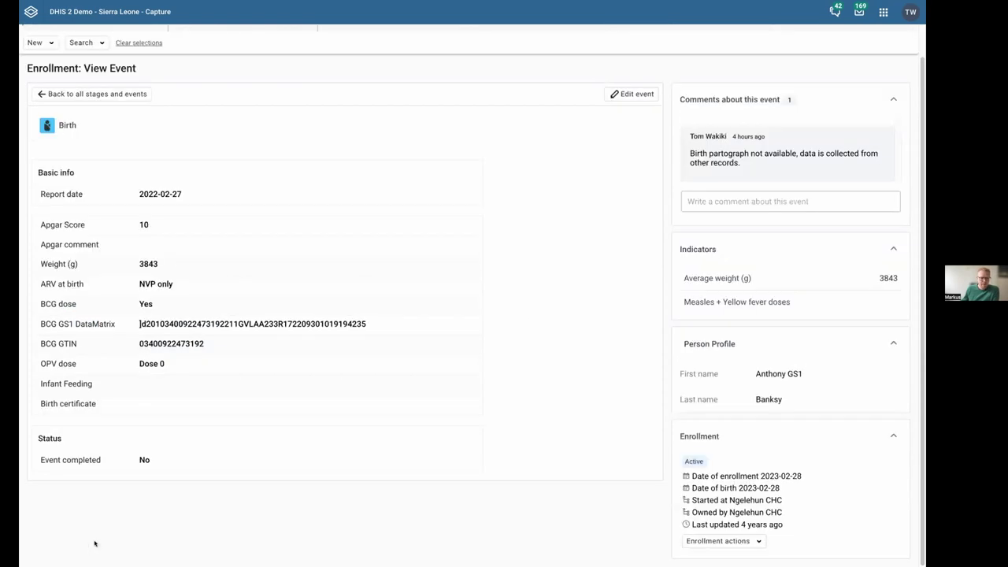
Return to all stages and events and start scheduling a new event
{"action": "left_click", "coordinate": [94, 95]}
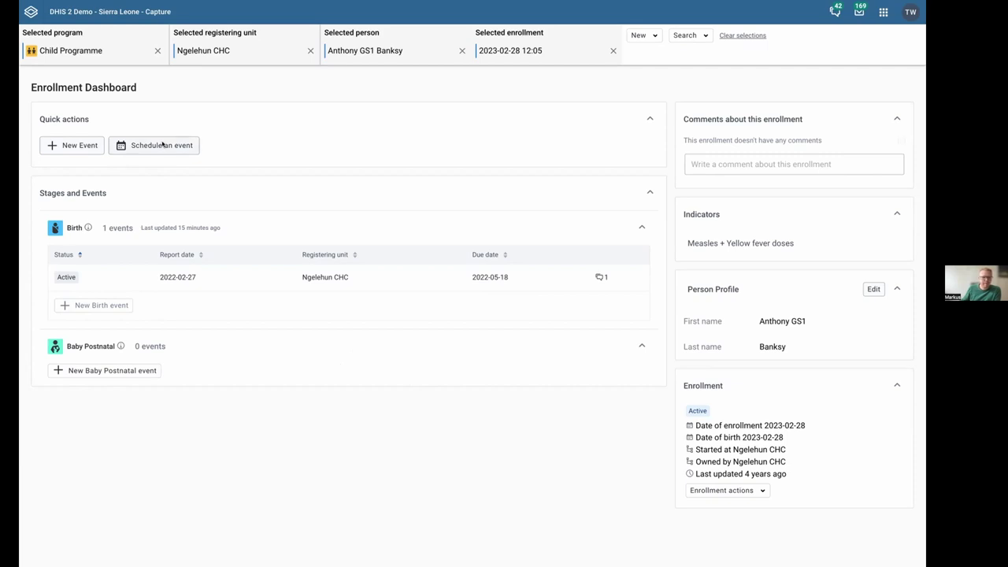
{"action": "left_click", "coordinate": [162, 145]}
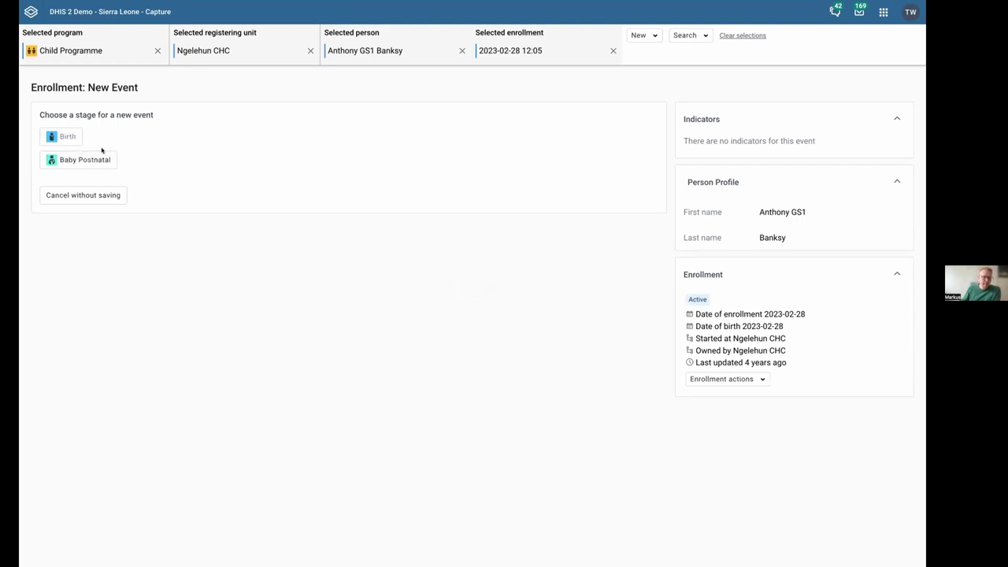
Schedule a Baby Postnatal event due 2023-03-08, two days after the suggested date
{"action": "left_click", "coordinate": [69, 161]}
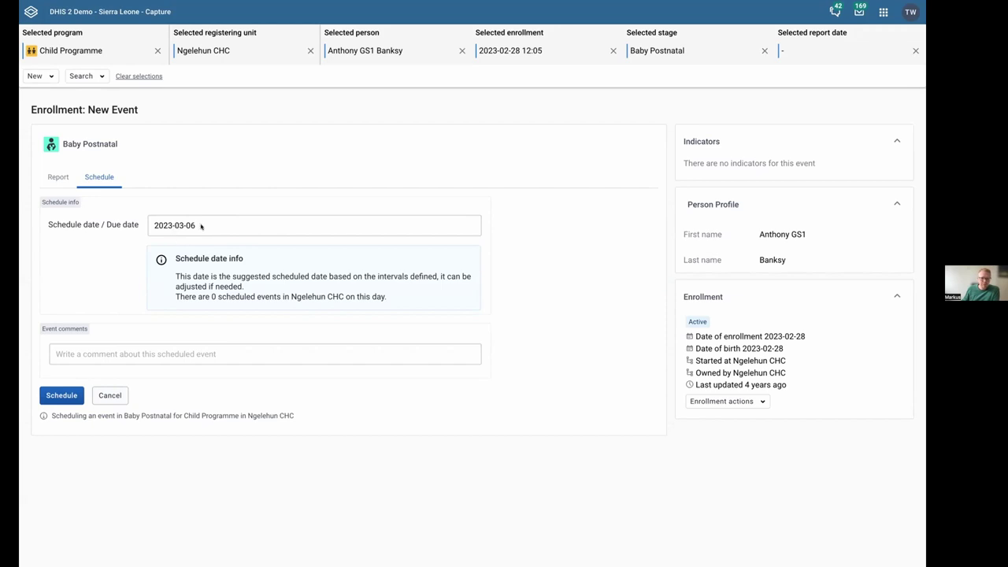
{"action": "left_click", "coordinate": [208, 223]}
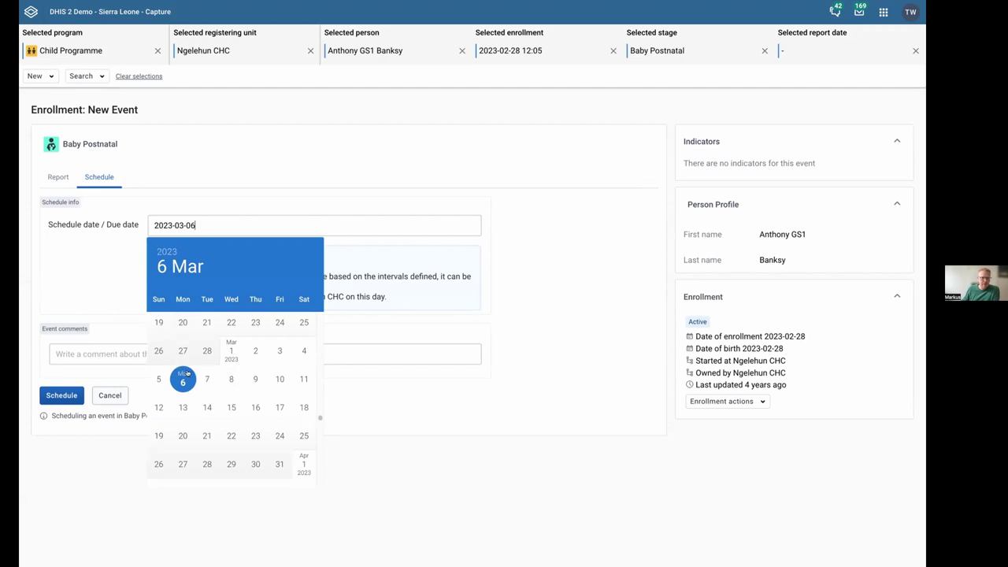
{"action": "left_click", "coordinate": [232, 380]}
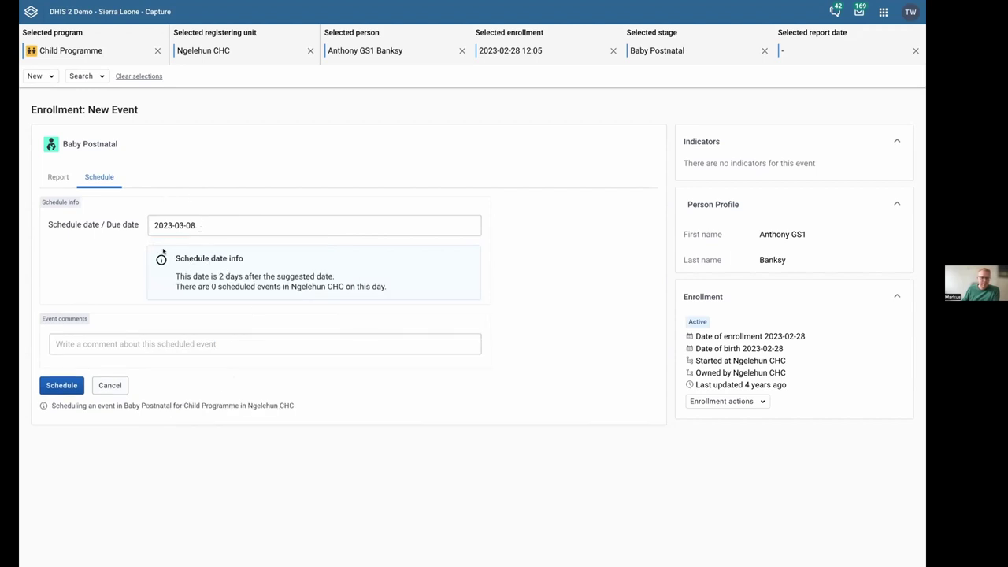
{"action": "left_click_drag", "start_coordinate": [177, 275], "coordinate": [334, 274]}
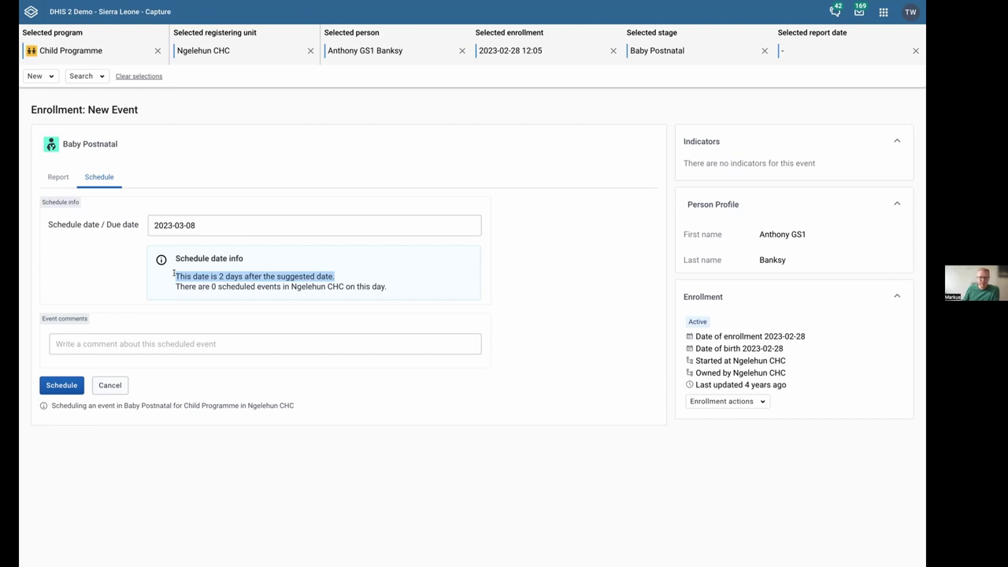
{"action": "left_click_drag", "start_coordinate": [174, 274], "coordinate": [336, 273]}
{"action": "left_click_drag", "start_coordinate": [177, 287], "coordinate": [389, 287]}
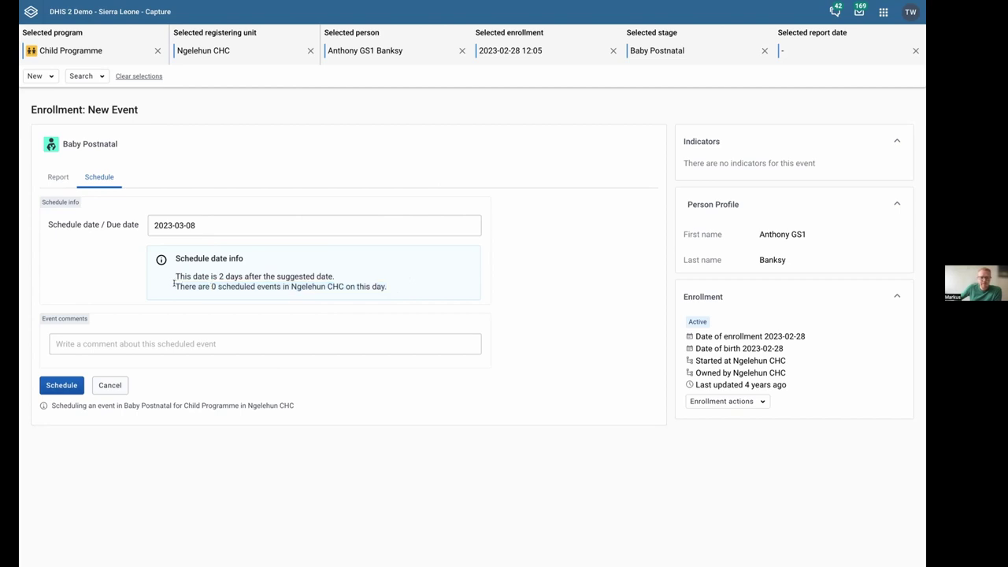
{"action": "left_click_drag", "start_coordinate": [174, 285], "coordinate": [281, 284]}
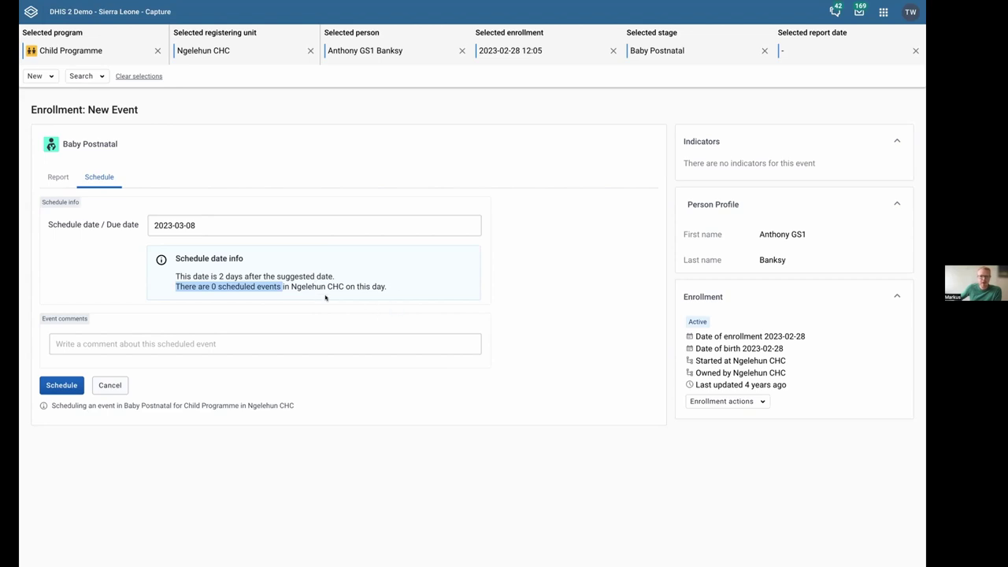
Add the event comment 'No service on mondauys, scheduleing for wed instead' to the scheduled Baby Postnatal event
{"action": "left_click", "coordinate": [175, 283]}
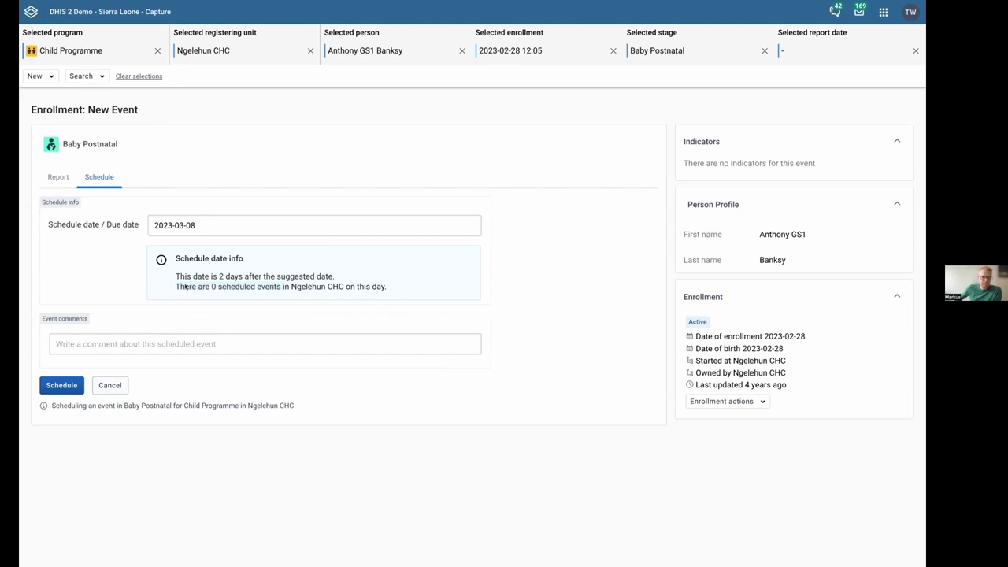
{"action": "left_click", "coordinate": [113, 339]}
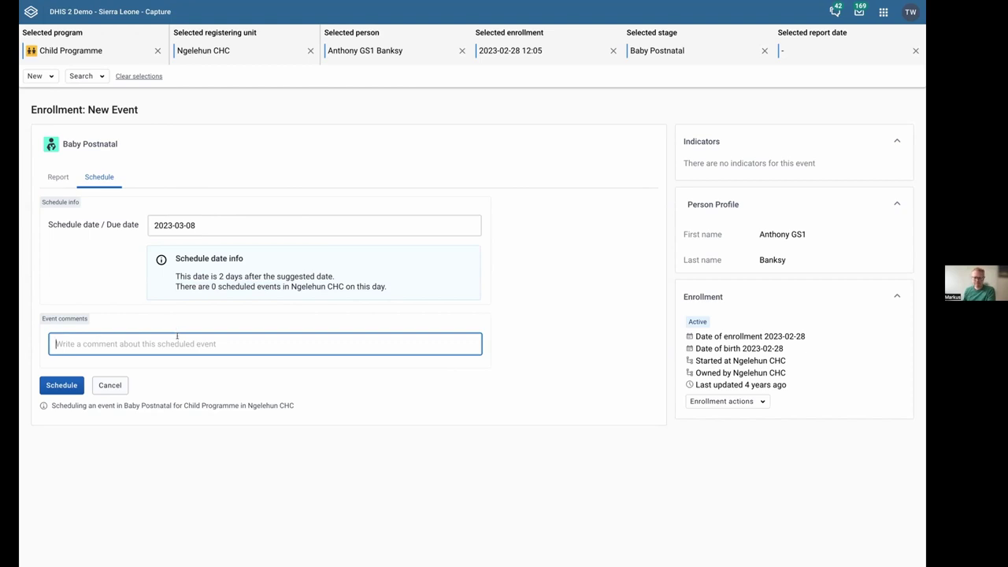
{"action": "type", "text": "No service on monda"}
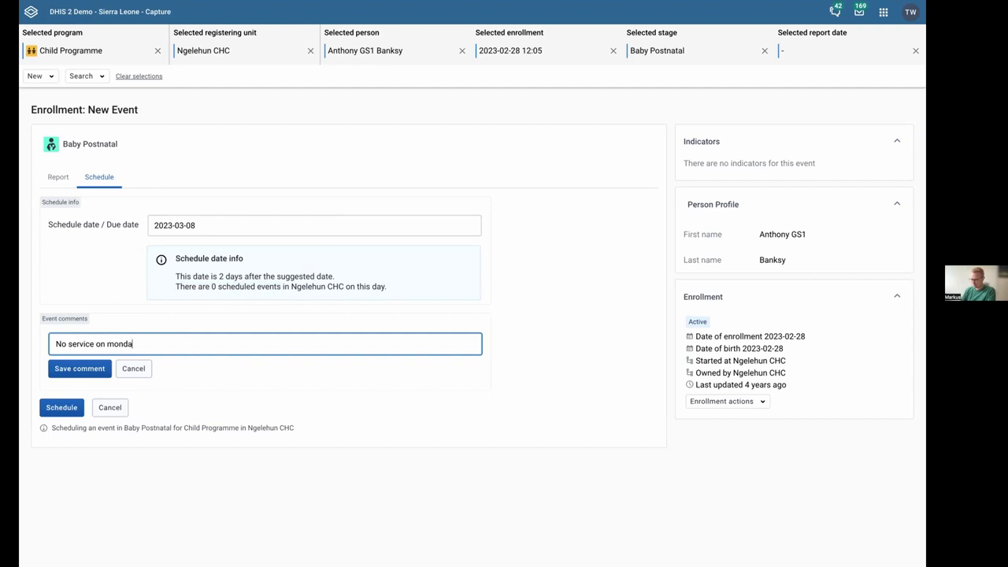
{"action": "type", "text": "uys, schedulei"}
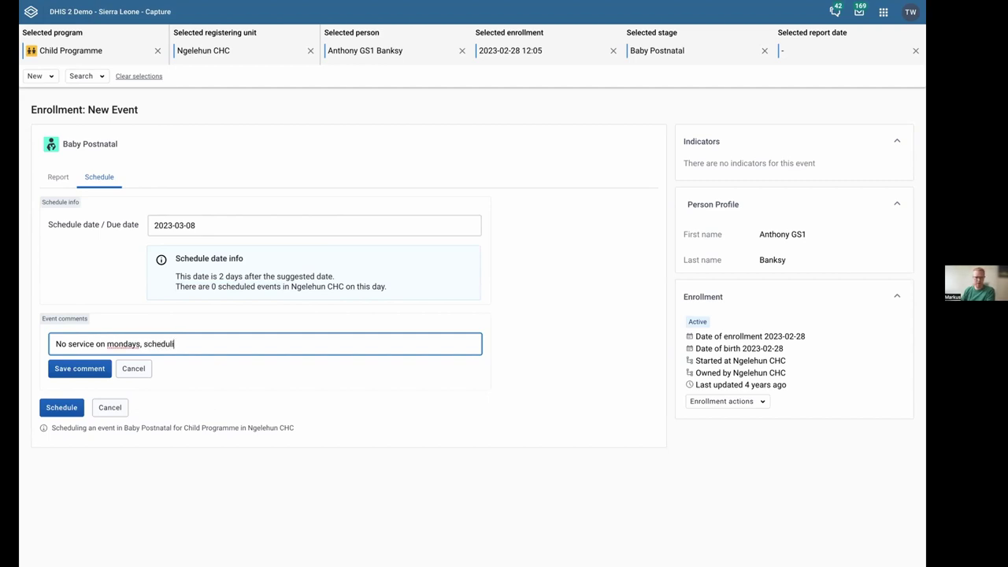
{"action": "type", "text": "ng for wed instead"}
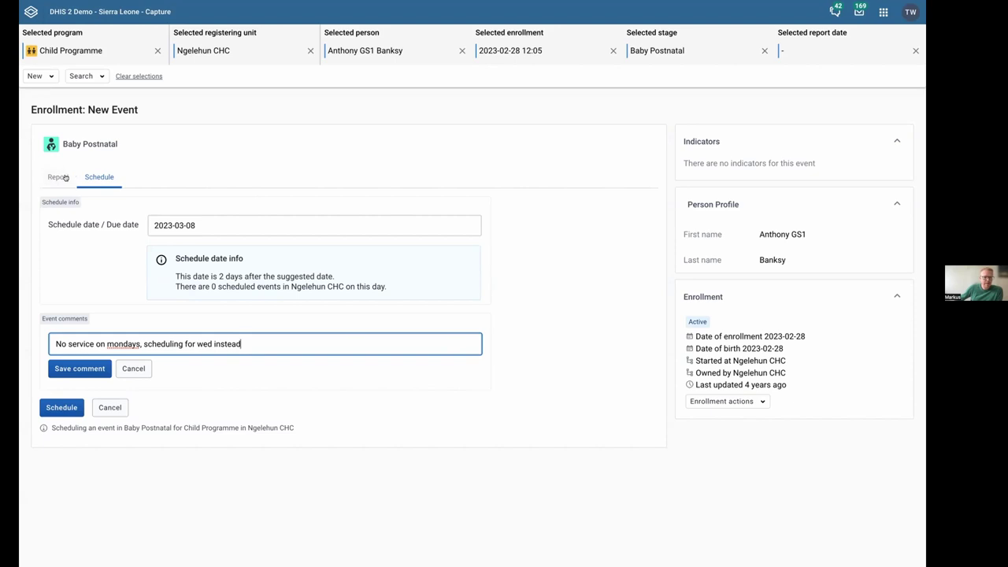
On the Report tab, set the report date to 2022-05-18
{"action": "left_click", "coordinate": [63, 180]}
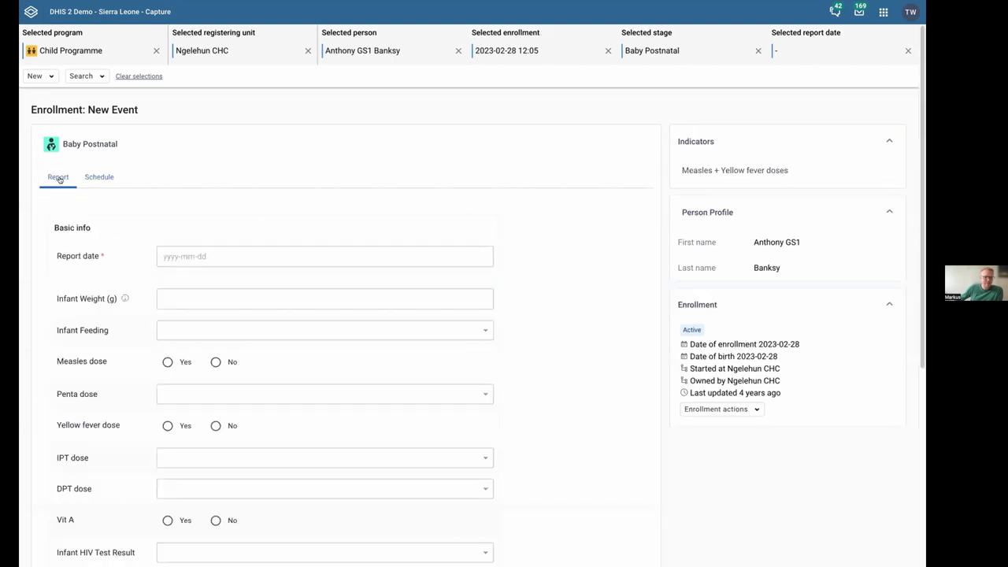
{"action": "left_click", "coordinate": [193, 256]}
{"action": "left_click", "coordinate": [236, 409]}
Enter an infant weight of 4500 g and answer No for Measles dose
{"action": "scroll", "coordinate": [183, 304], "scroll_direction": "down", "scroll_amount": 3}
{"action": "left_click", "coordinate": [159, 189]}
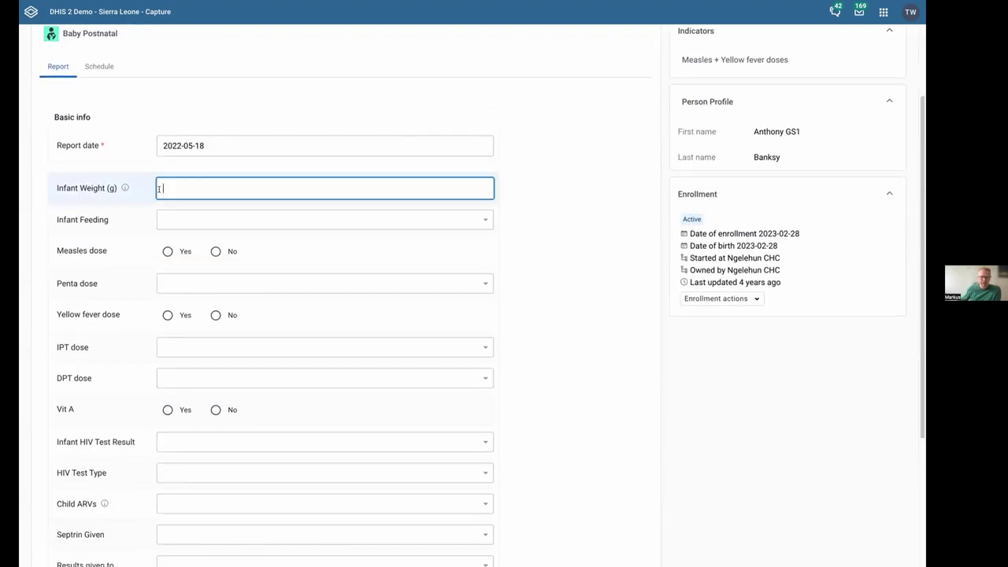
{"action": "type", "text": "45000"}
{"action": "key", "text": "BackSpace"}
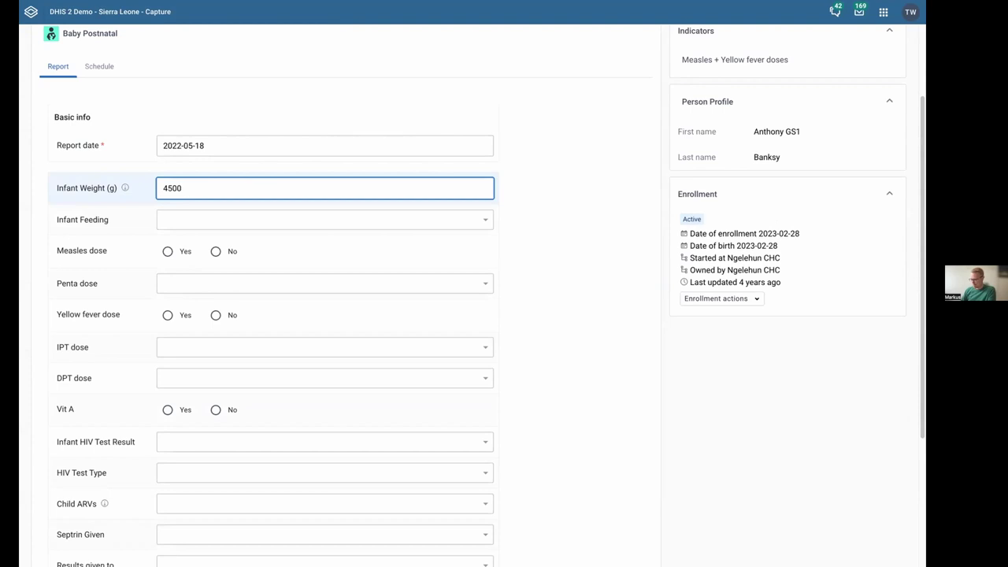
{"action": "key", "text": "Tab"}
{"action": "left_click", "coordinate": [216, 251]}
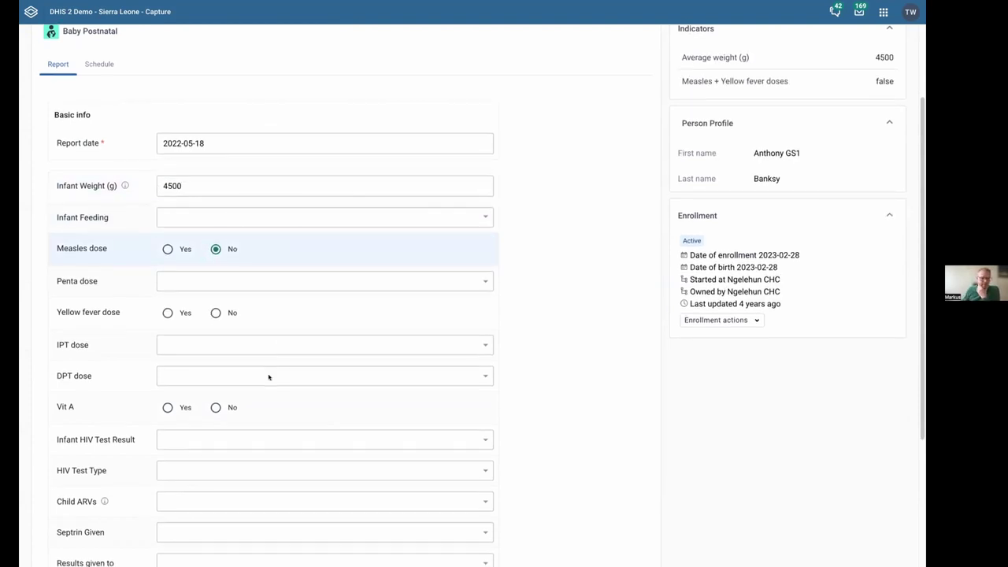
{"action": "scroll", "coordinate": [268, 369], "scroll_direction": "down", "scroll_amount": 3}
{"action": "scroll", "coordinate": [203, 277], "scroll_direction": "up", "scroll_amount": 1}
{"action": "scroll", "coordinate": [211, 368], "scroll_direction": "down", "scroll_amount": 1}
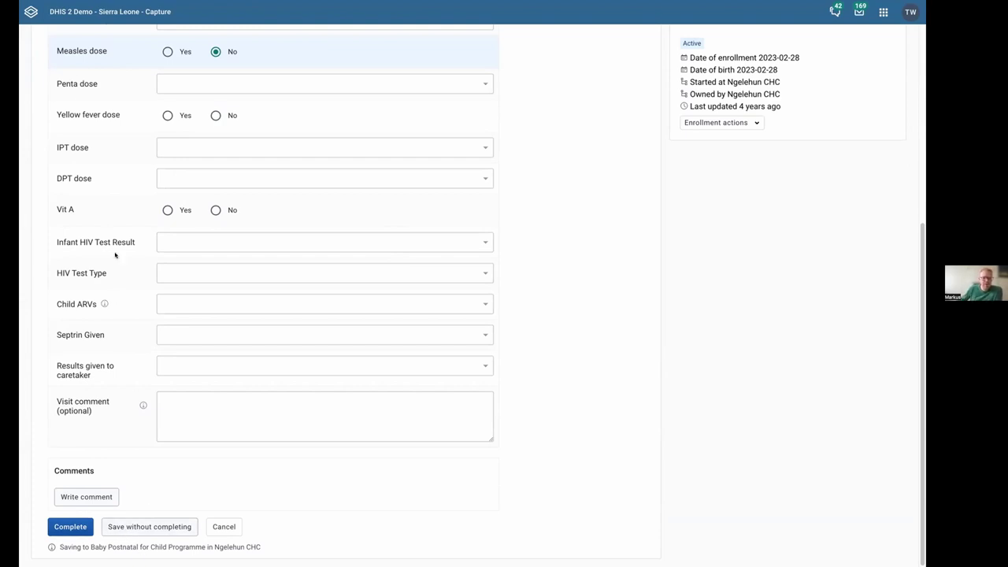
{"action": "scroll", "coordinate": [115, 260], "scroll_direction": "up", "scroll_amount": 4}
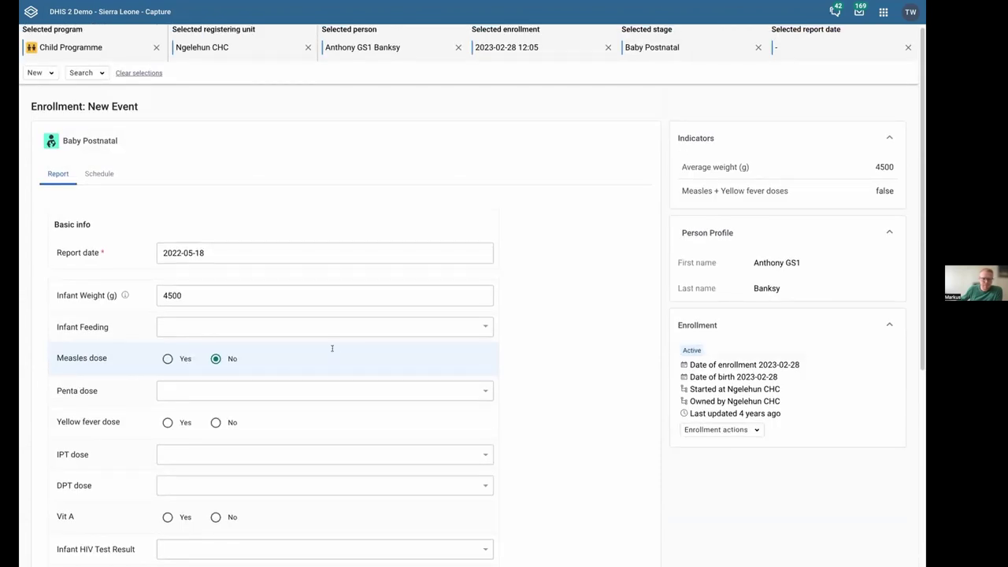
{"action": "scroll", "coordinate": [122, 360], "scroll_direction": "down", "scroll_amount": 5}
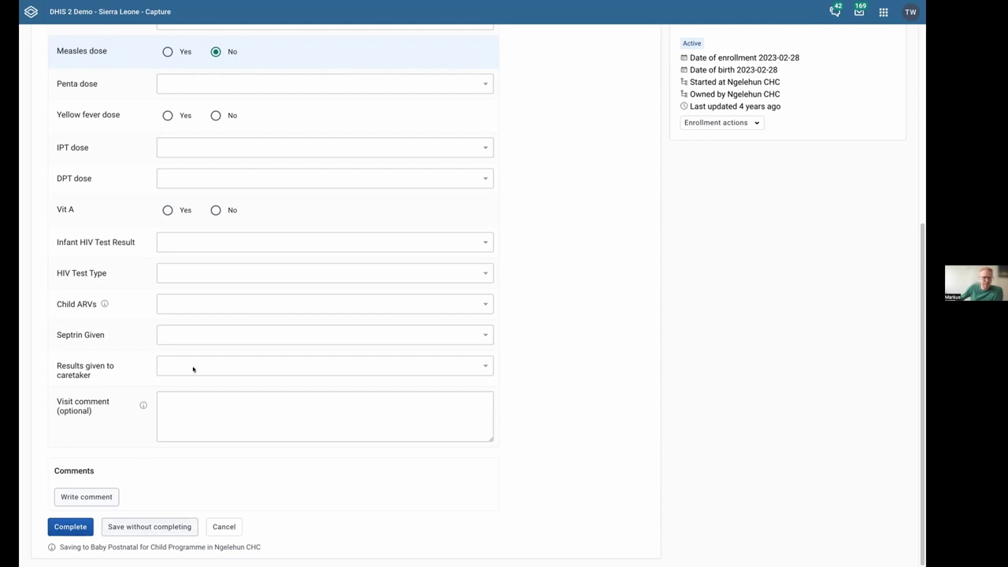
{"action": "scroll", "coordinate": [193, 370], "scroll_direction": "up", "scroll_amount": 2}
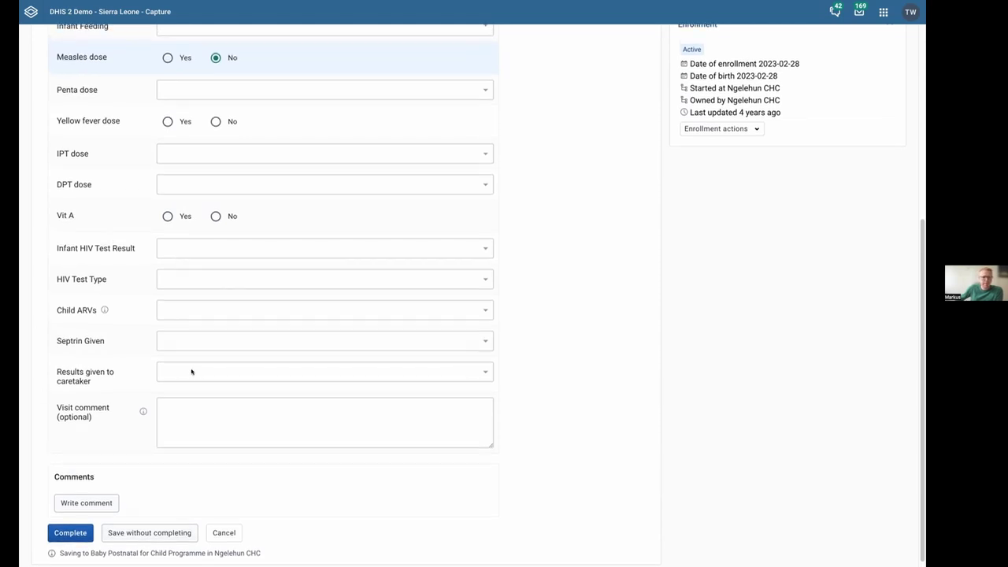
{"action": "scroll", "coordinate": [191, 371], "scroll_direction": "up", "scroll_amount": 3}
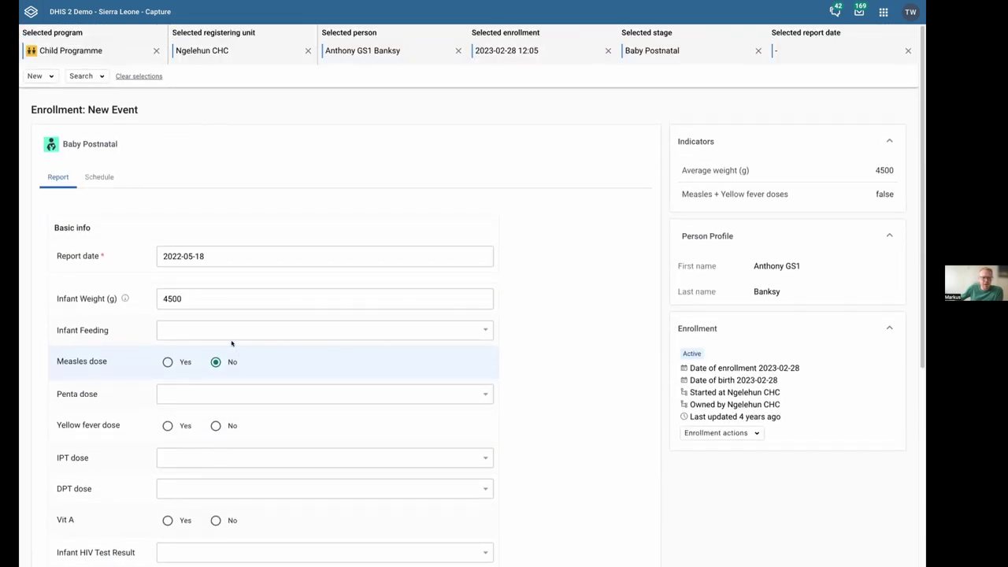
{"action": "scroll", "coordinate": [231, 343], "scroll_direction": "down", "scroll_amount": 4}
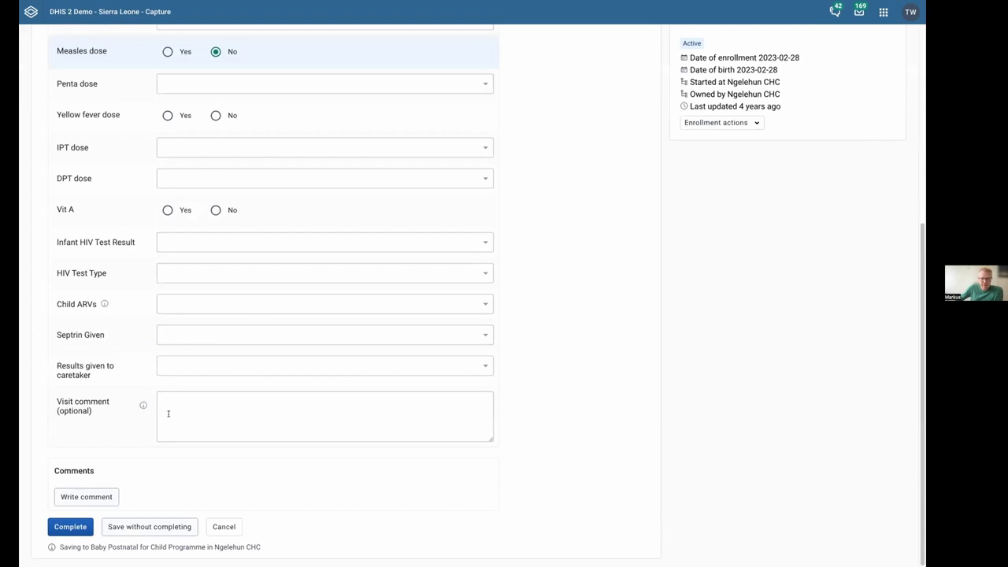
{"action": "scroll", "coordinate": [165, 415], "scroll_direction": "up", "scroll_amount": 1}
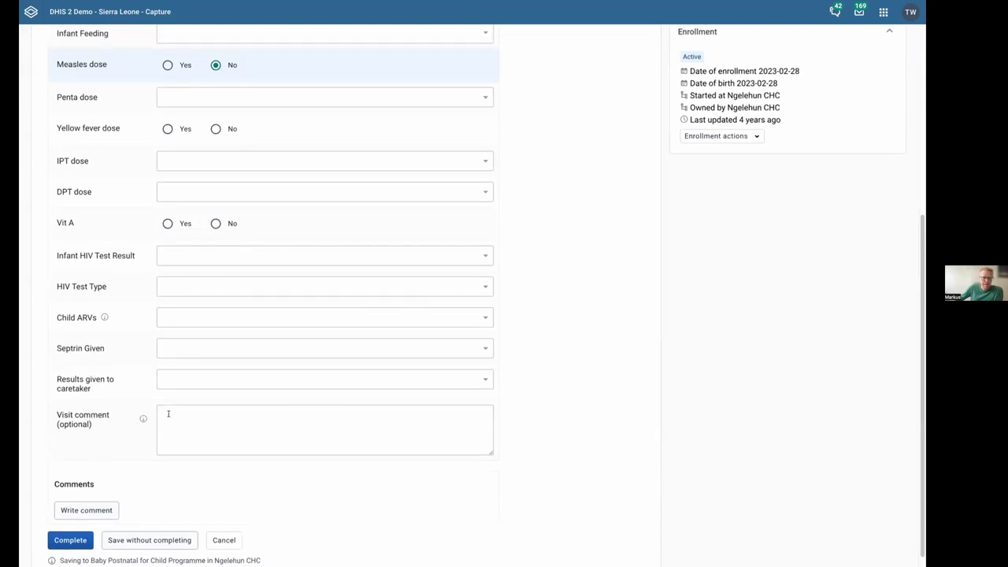
{"action": "scroll", "coordinate": [168, 413], "scroll_direction": "up", "scroll_amount": 3}
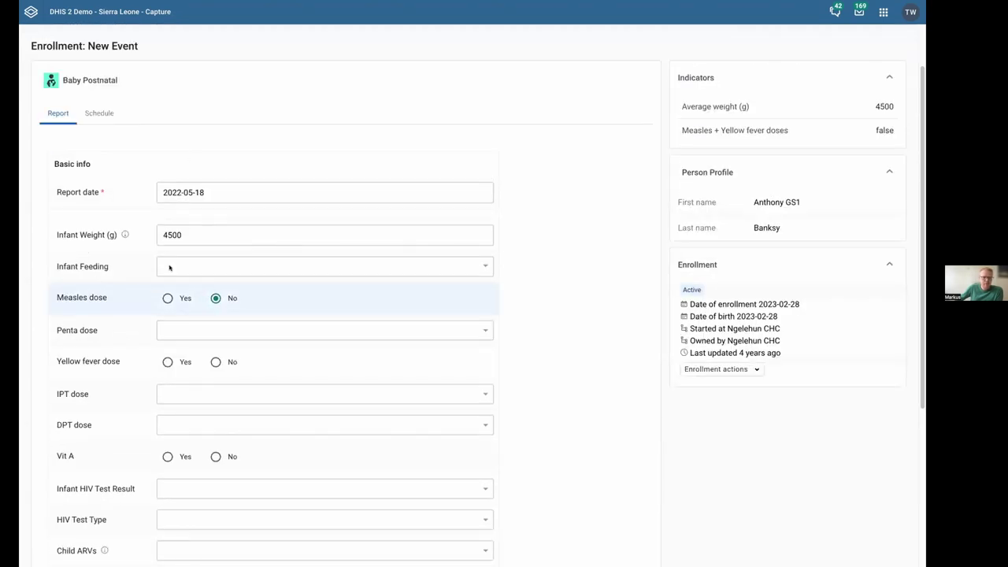
Set Infant Feeding to Exclusive and Yellow fever dose to Yes
{"action": "left_click", "coordinate": [175, 266]}
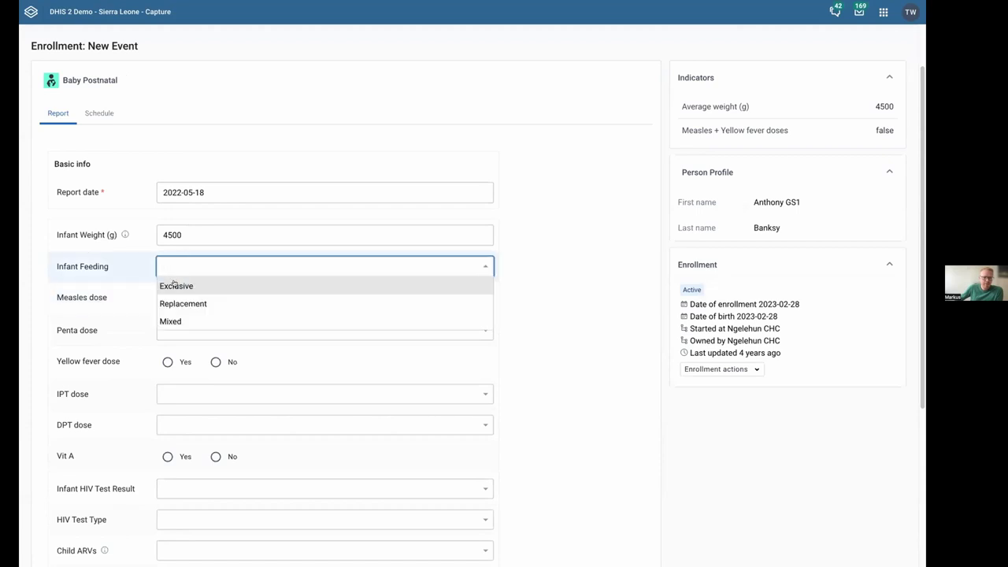
{"action": "left_click", "coordinate": [177, 284]}
{"action": "left_click", "coordinate": [168, 362]}
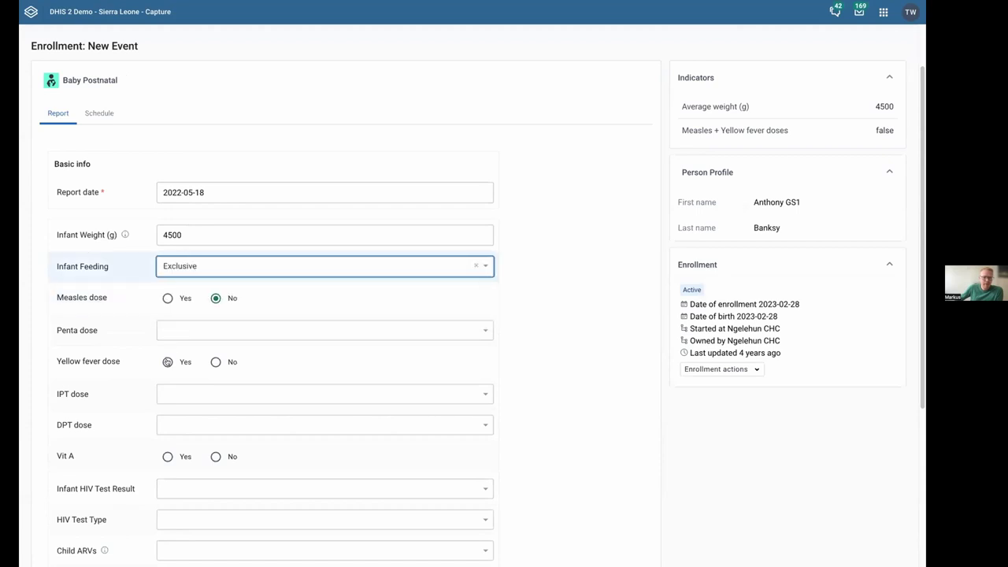
Choose IPT 1 for IPT dose and Dose 2 for DPT dose, then review the form
{"action": "left_click", "coordinate": [210, 399]}
{"action": "left_click", "coordinate": [205, 415]}
{"action": "left_click", "coordinate": [202, 425]}
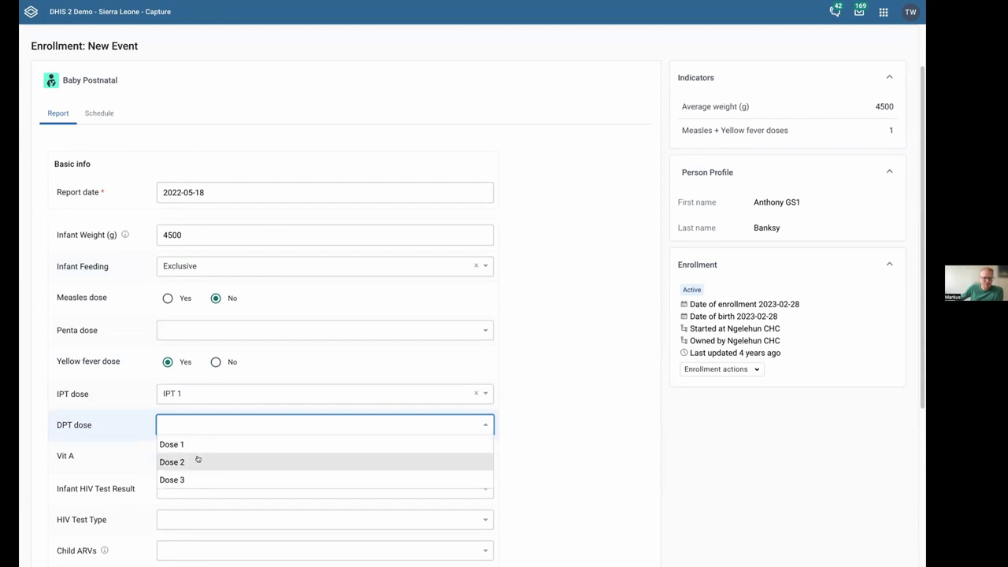
{"action": "left_click", "coordinate": [196, 461]}
{"action": "scroll", "coordinate": [203, 343], "scroll_direction": "down", "scroll_amount": 3}
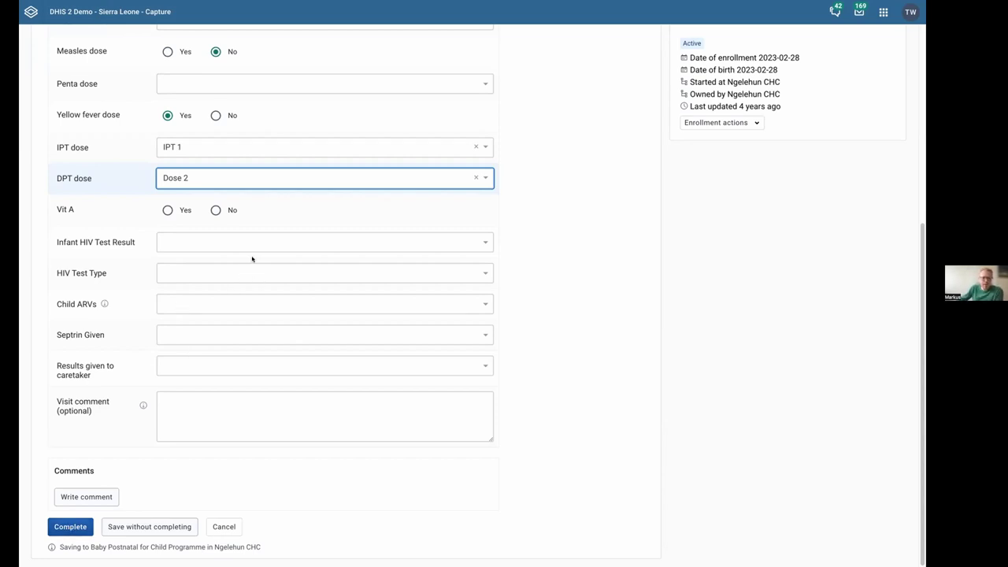
{"action": "scroll", "coordinate": [252, 258], "scroll_direction": "up", "scroll_amount": 1}
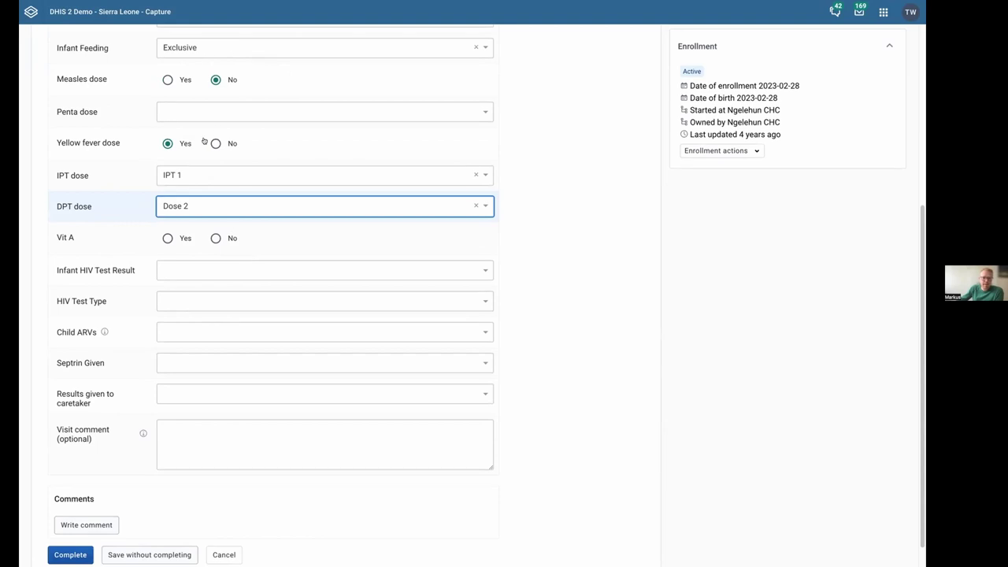
{"action": "scroll", "coordinate": [184, 150], "scroll_direction": "up", "scroll_amount": 1}
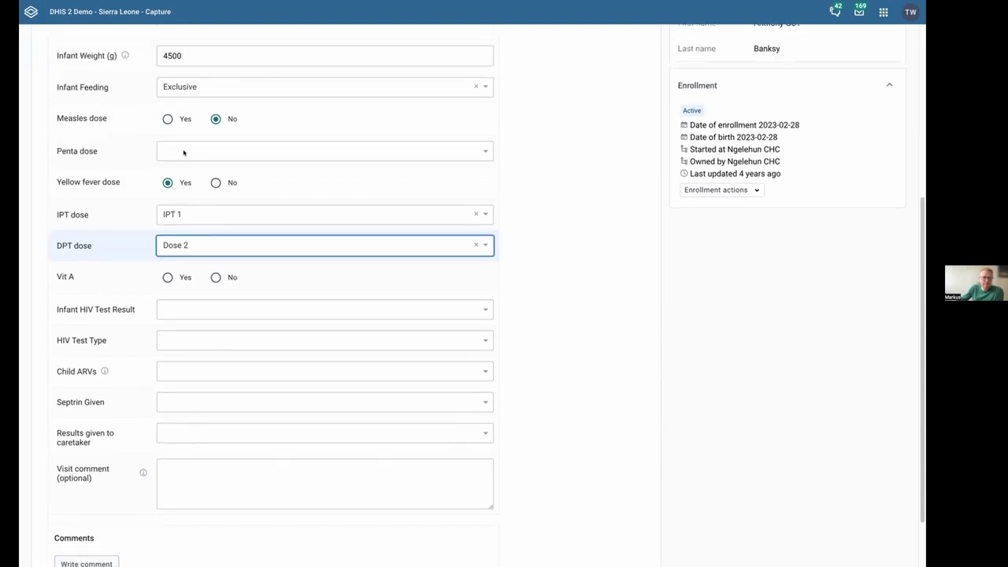
{"action": "scroll", "coordinate": [185, 110], "scroll_direction": "up", "scroll_amount": 2}
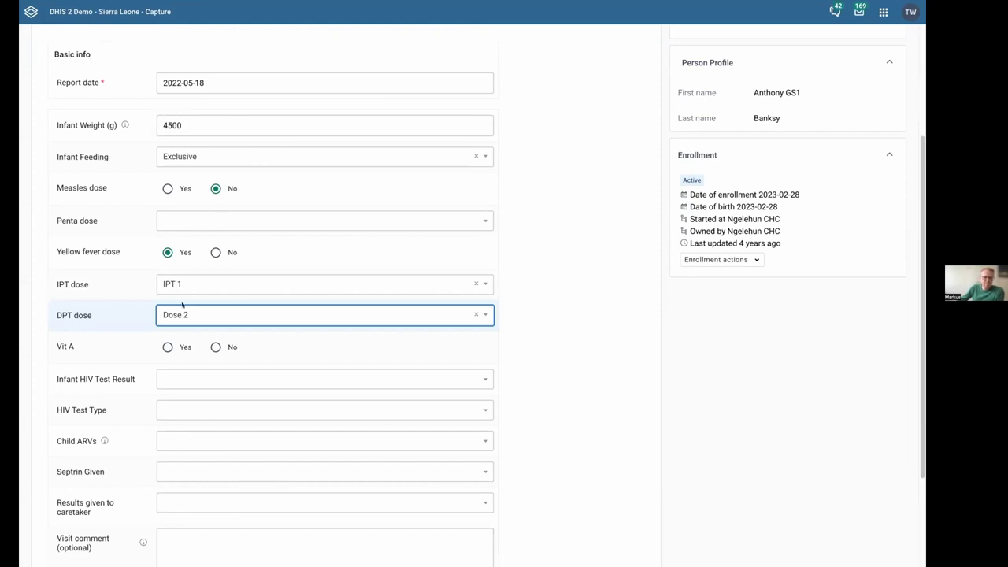
{"action": "scroll", "coordinate": [176, 273], "scroll_direction": "down", "scroll_amount": 1}
{"action": "scroll", "coordinate": [119, 368], "scroll_direction": "down", "scroll_amount": 3}
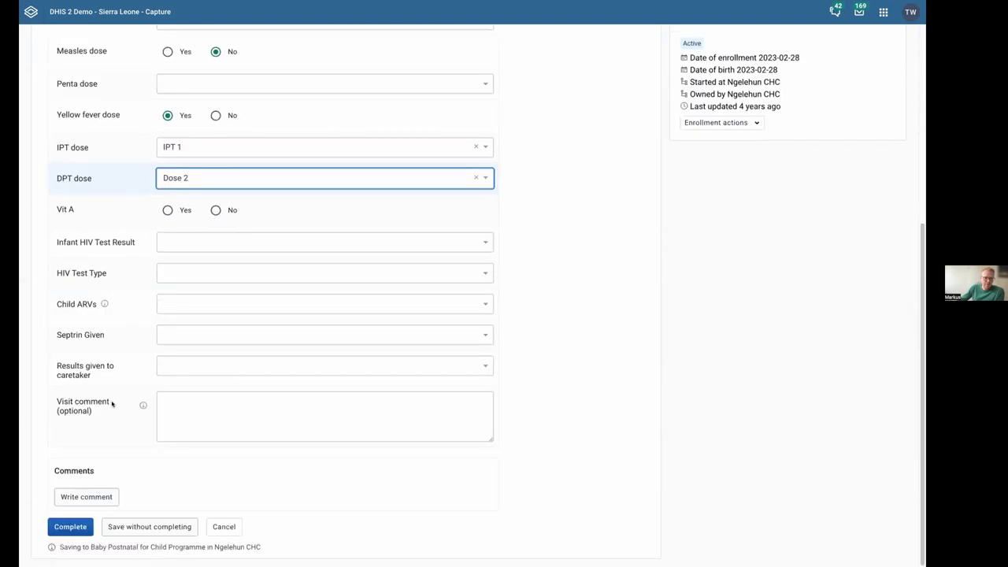
Complete the Baby Postnatal event so it is saved as Completed
{"action": "left_click", "coordinate": [70, 527]}
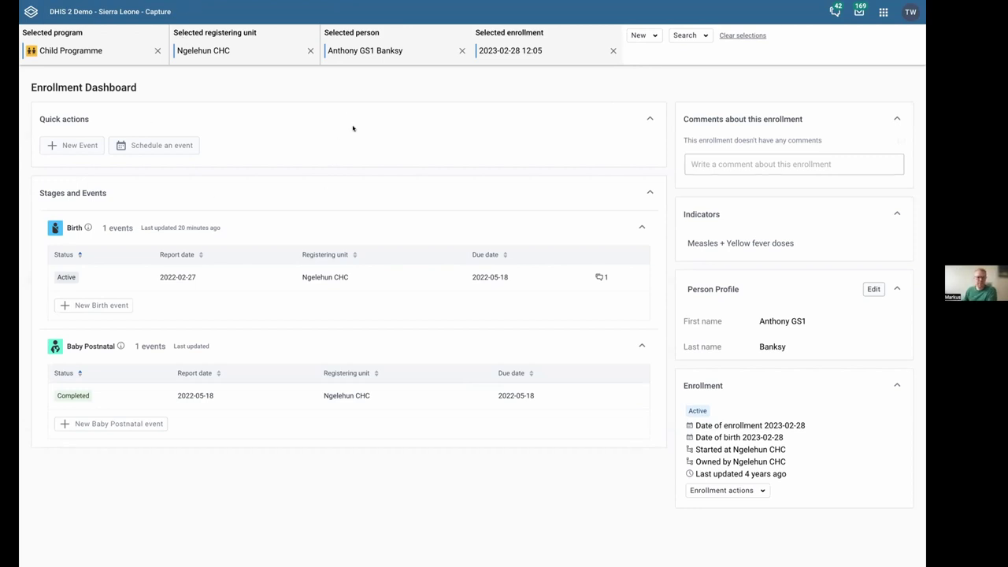
Return to the slideshow and move to slide 28, 'Add event in enrollment(beta)'
{"action": "key", "text": "alt+Tab"}
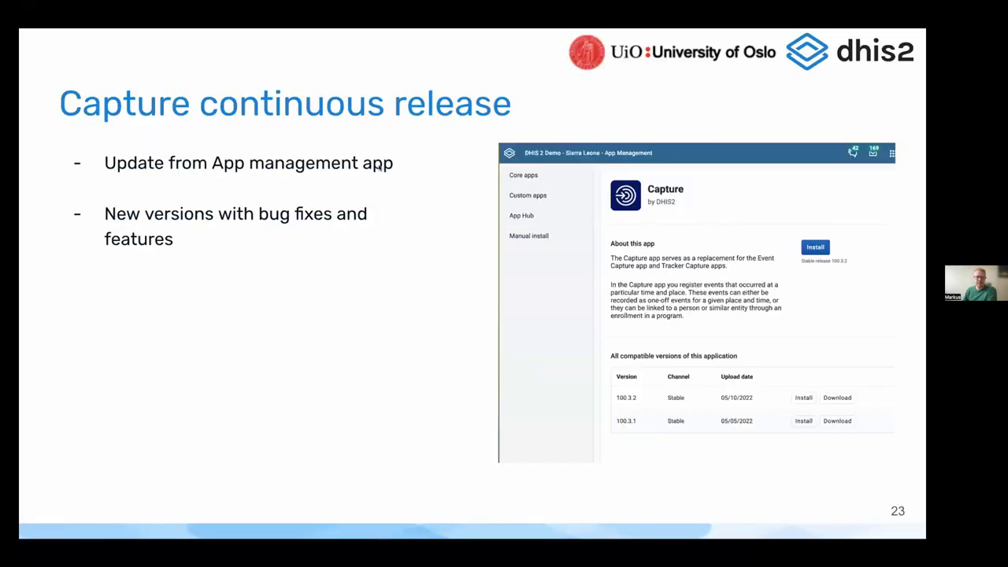
{"action": "key", "text": "Right"}
{"action": "key", "text": "Right"}
{"action": "key", "text": "Right"}
{"action": "key", "text": "Right"}
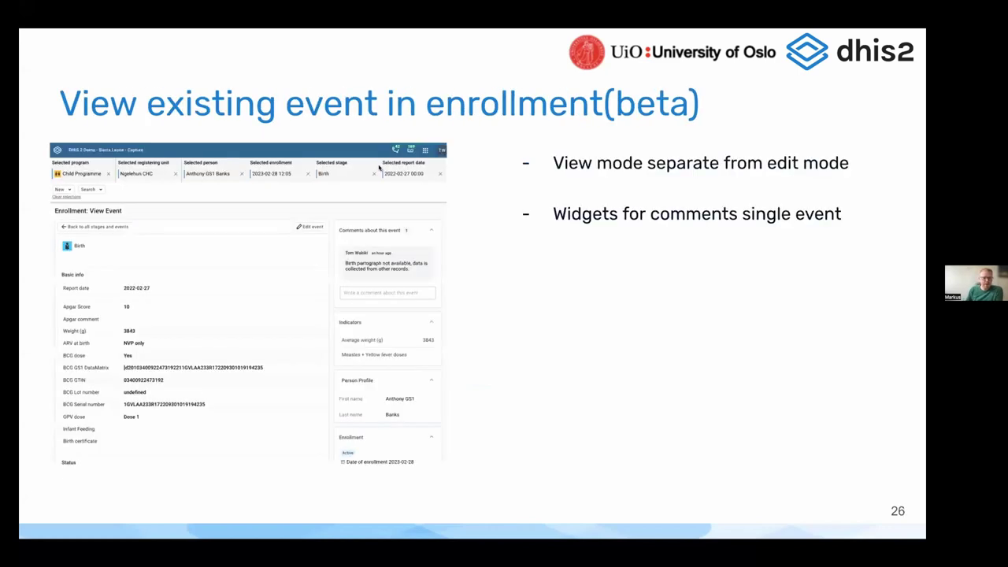
{"action": "key", "text": "Right"}
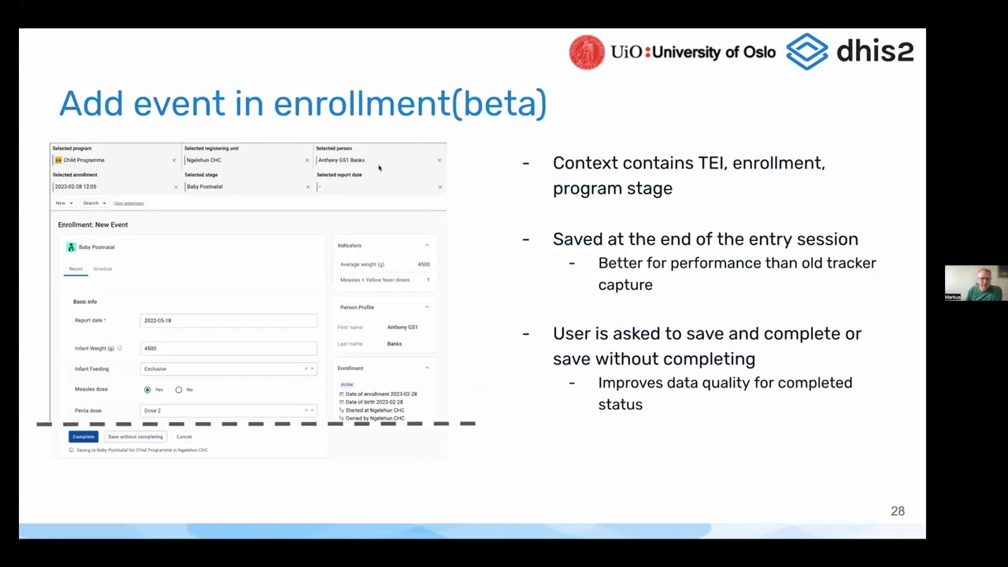
{"action": "key", "text": "Right"}
{"action": "key", "text": "Left"}
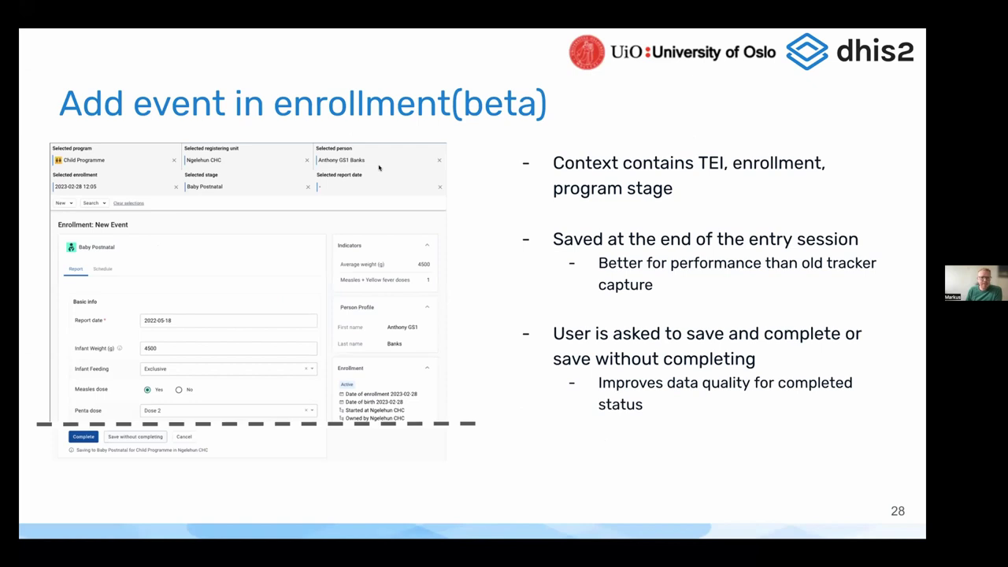